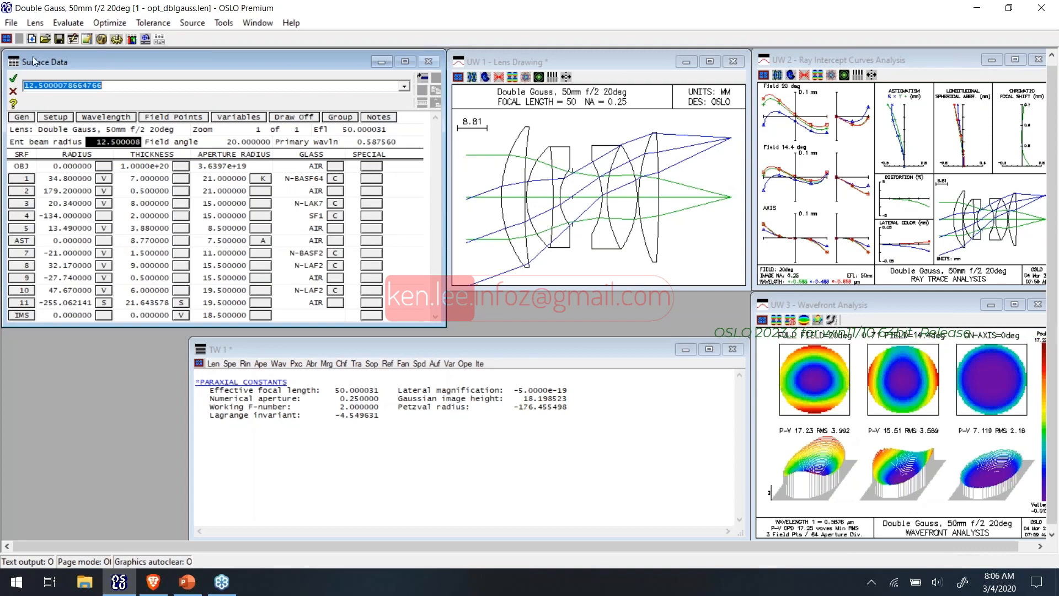
Step: Close and reopen the surface data spreadsheet, and view the curvature options for surface 2
left_click(13, 79)
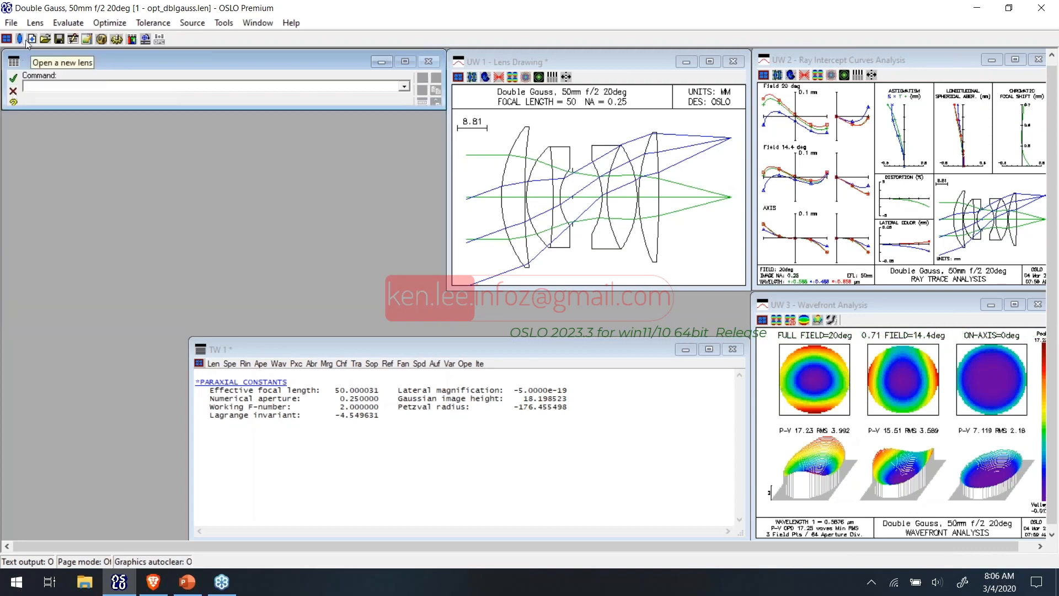
left_click(36, 25)
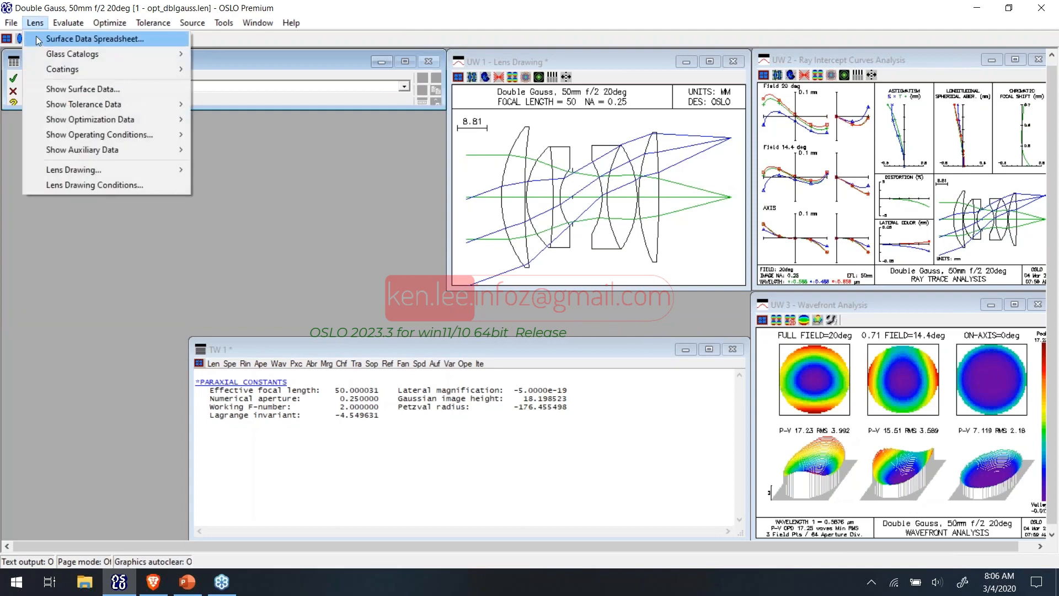
left_click(35, 36)
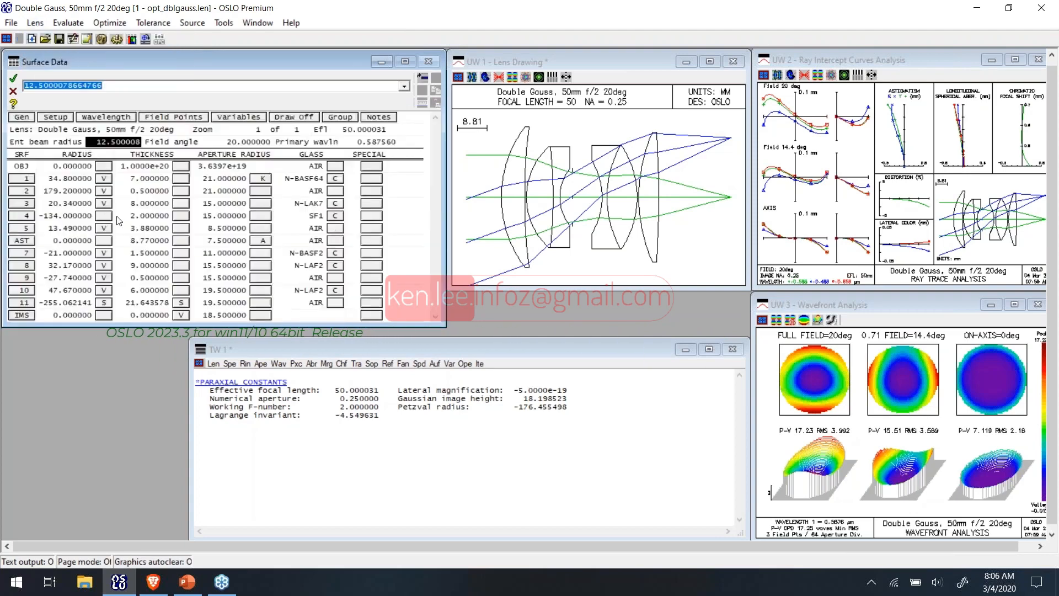
left_click(103, 192)
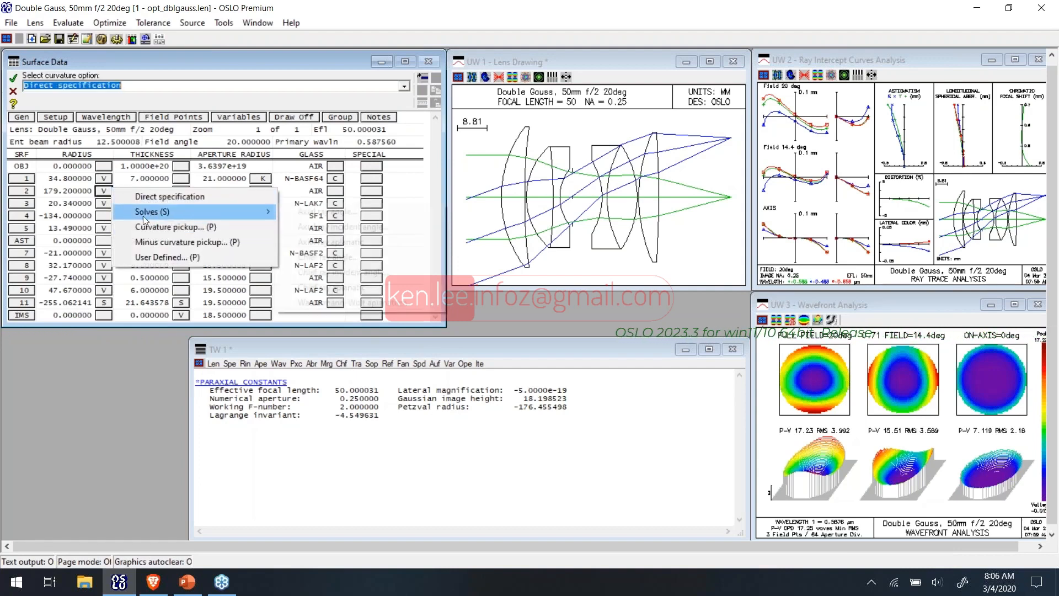
left_click(198, 67)
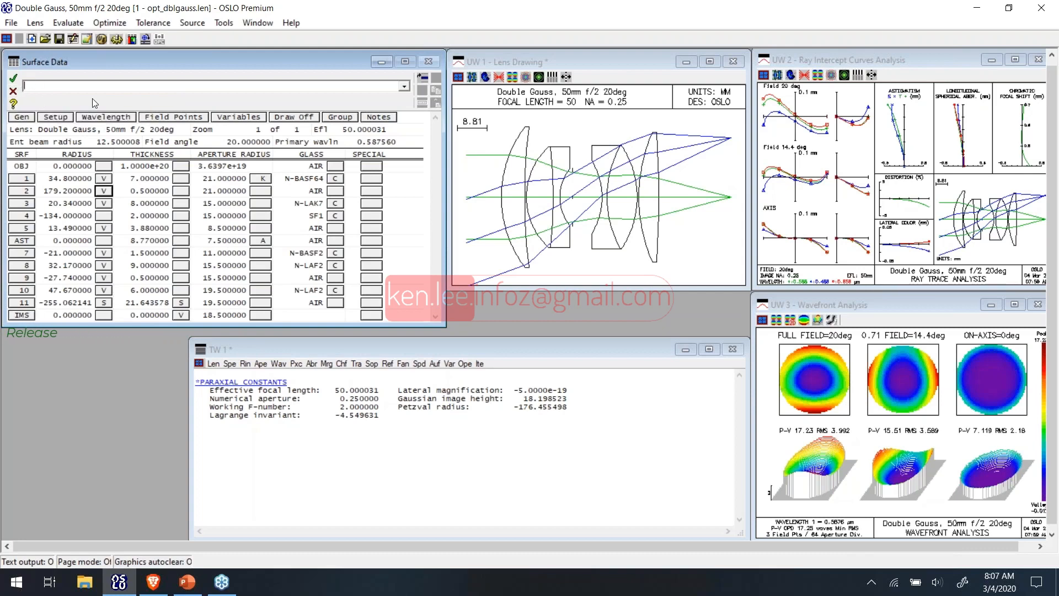
Step: Open the lens's general operating conditions, view their help page, and return to the surface data
left_click(31, 120)
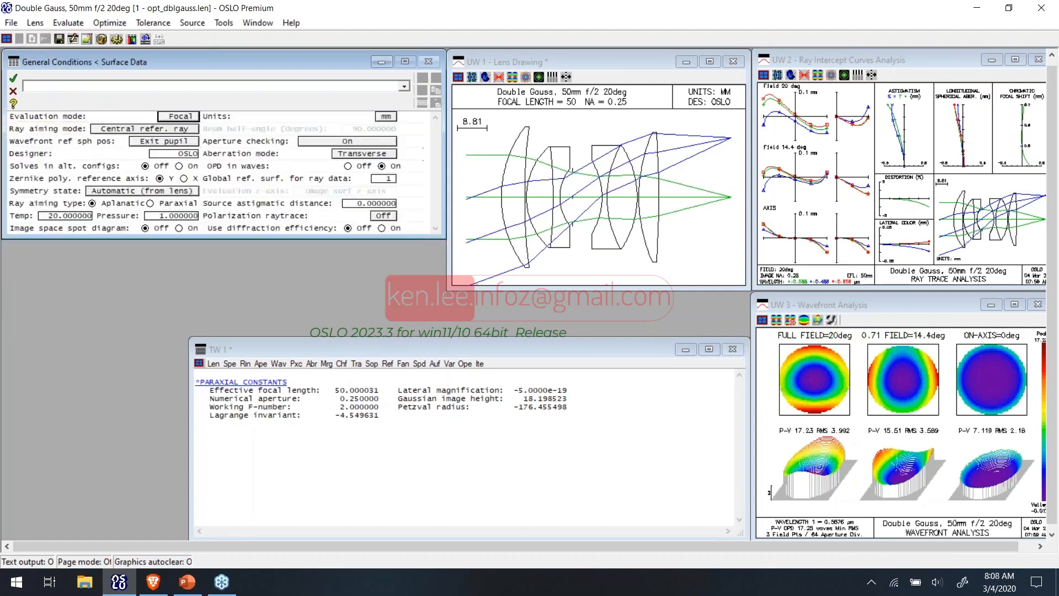
left_click(13, 104)
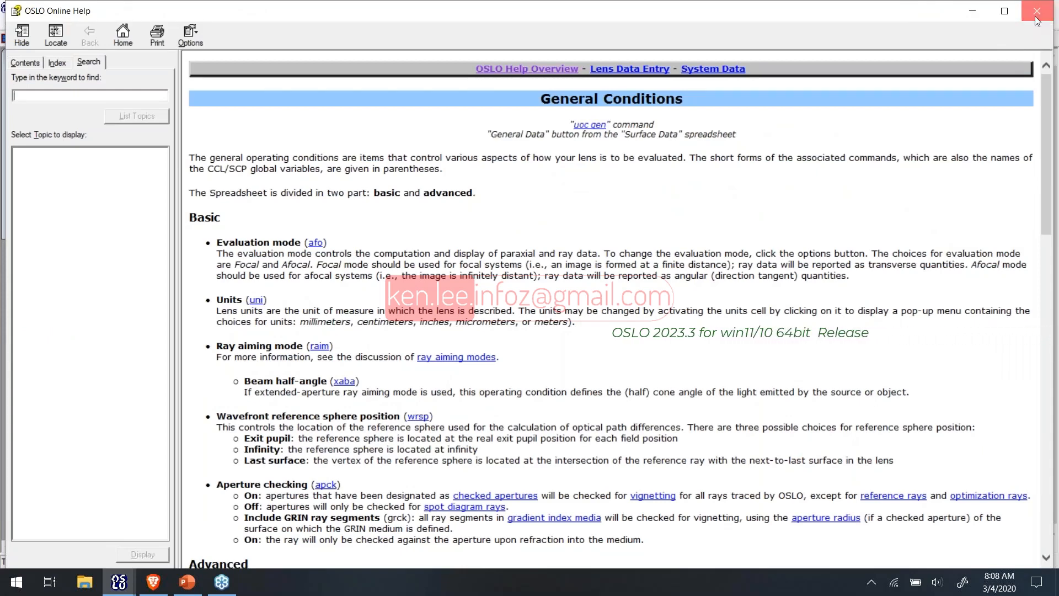
left_click(1037, 20)
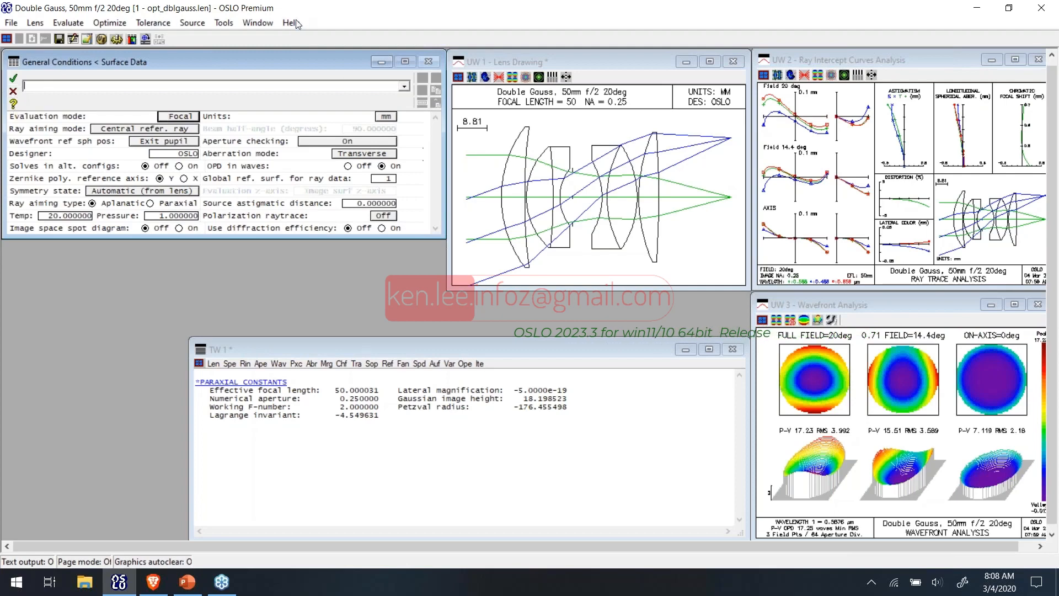
left_click(15, 79)
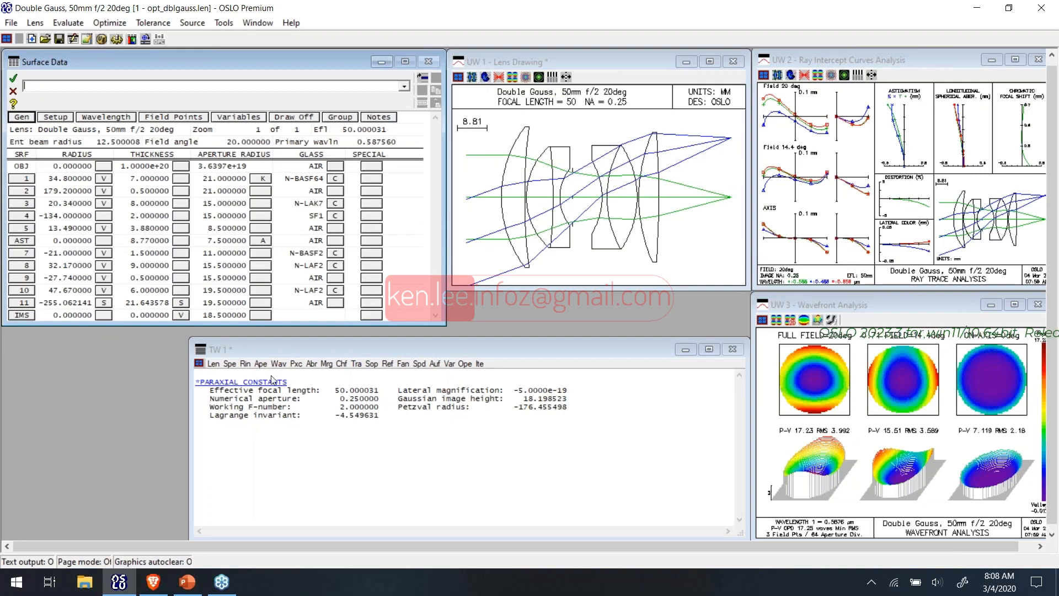
left_click(463, 80)
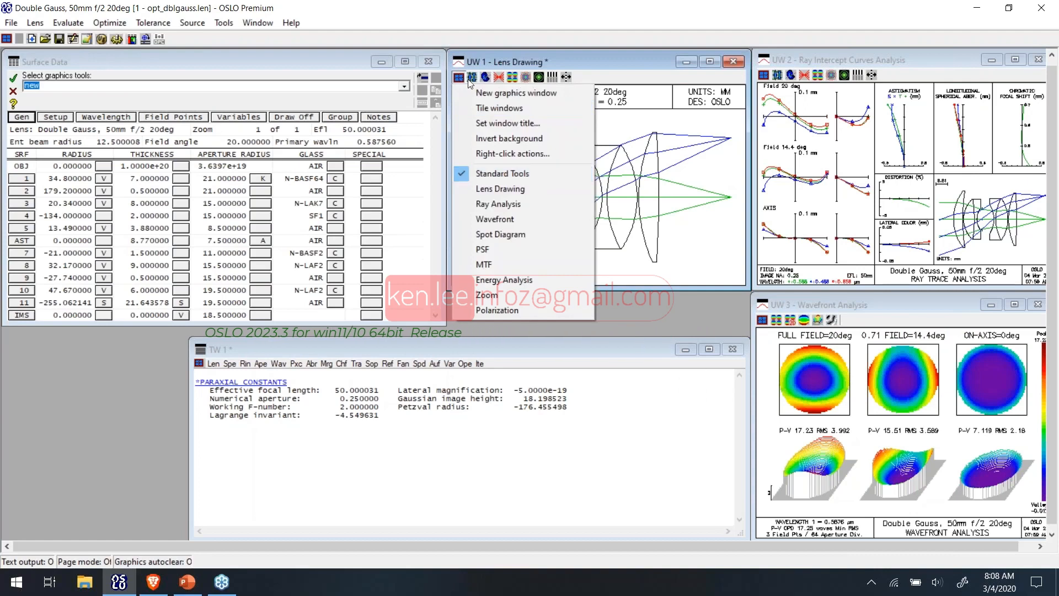
left_click(461, 82)
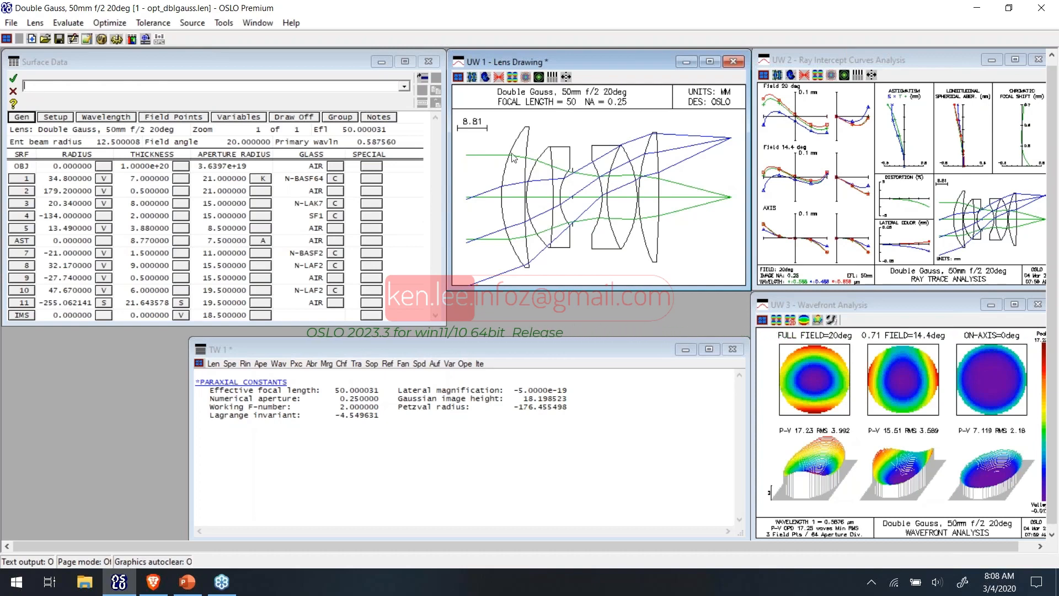
left_click(10, 22)
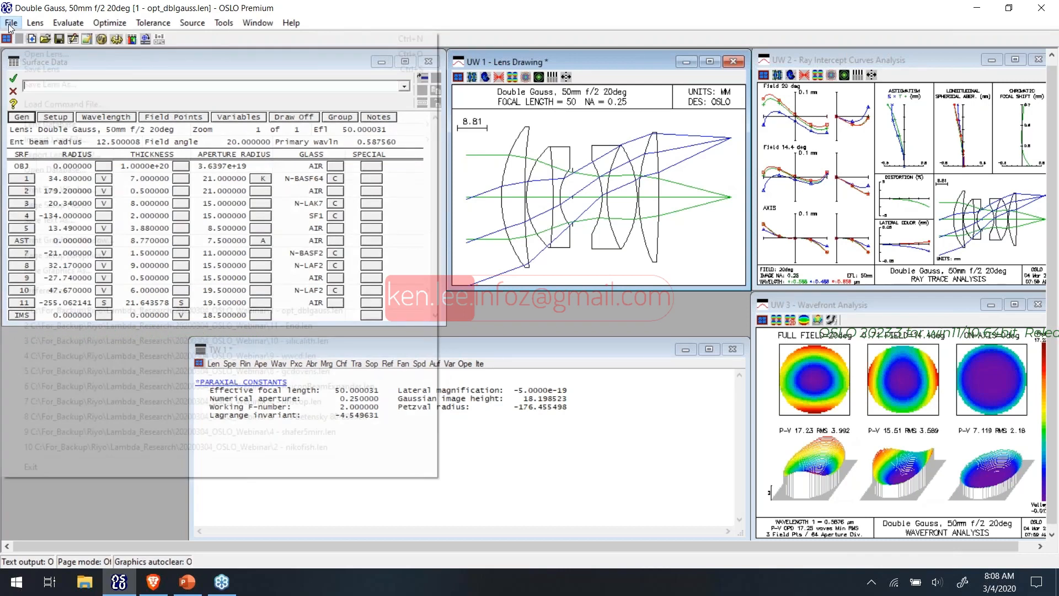
mouse_move(45, 29)
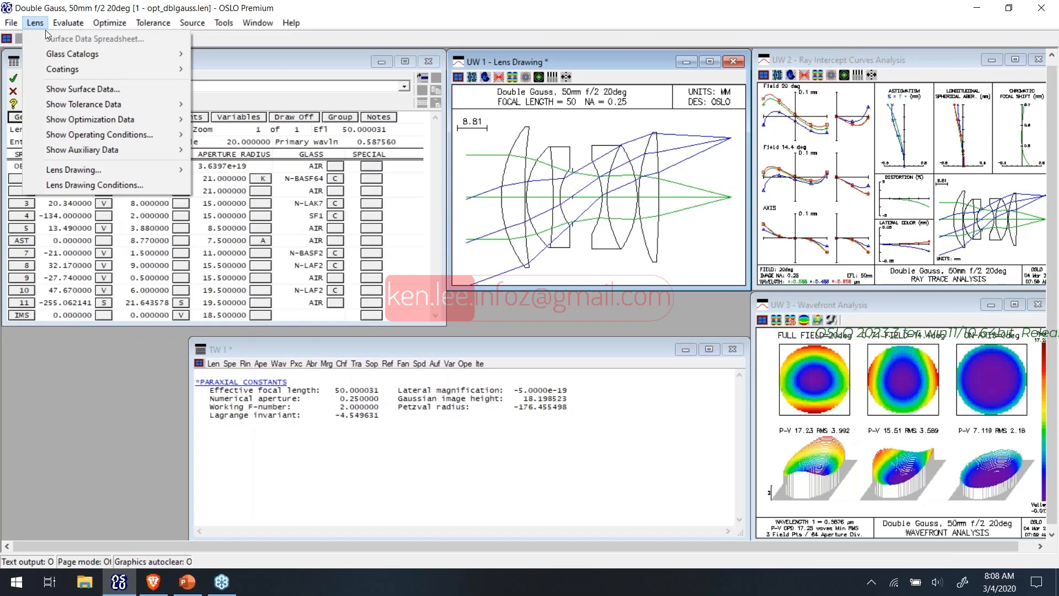
mouse_move(110, 22)
mouse_move(150, 55)
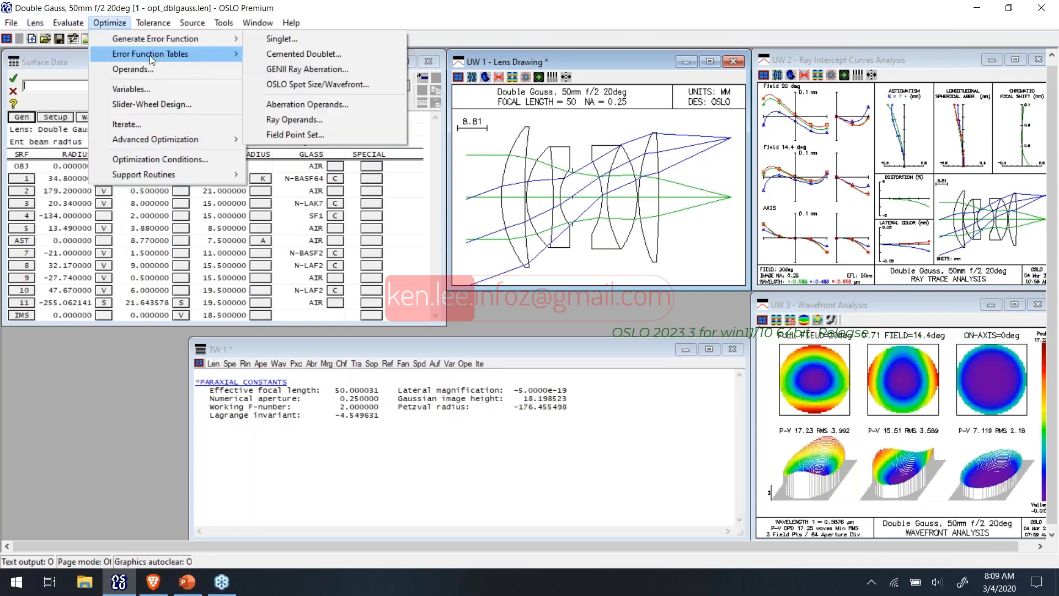
left_click(363, 349)
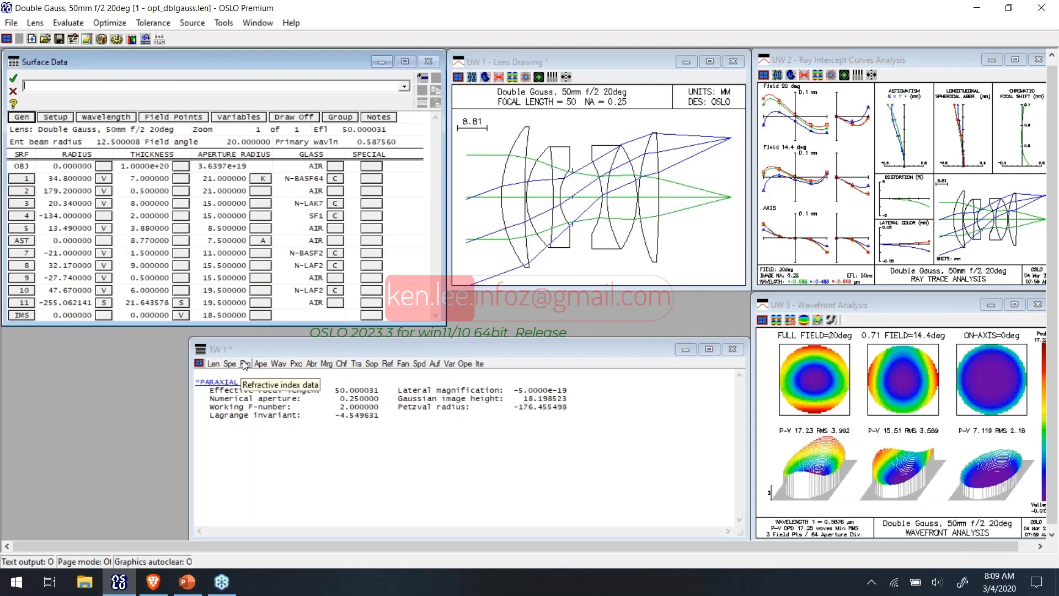
Step: List the refractive index data in the text window and view the command history
left_click(244, 364)
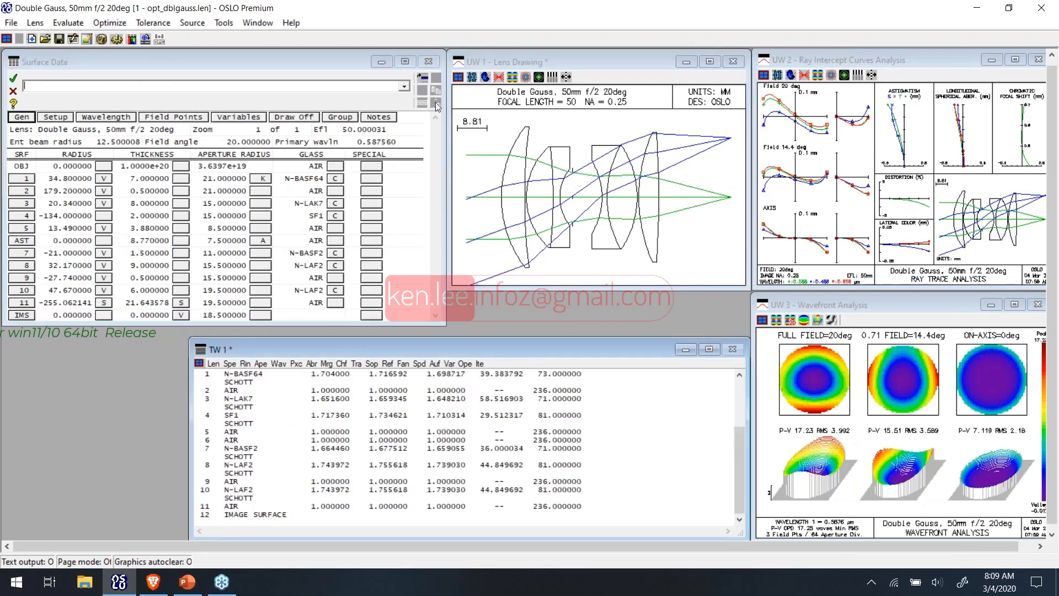
left_click(406, 87)
left_click(406, 87)
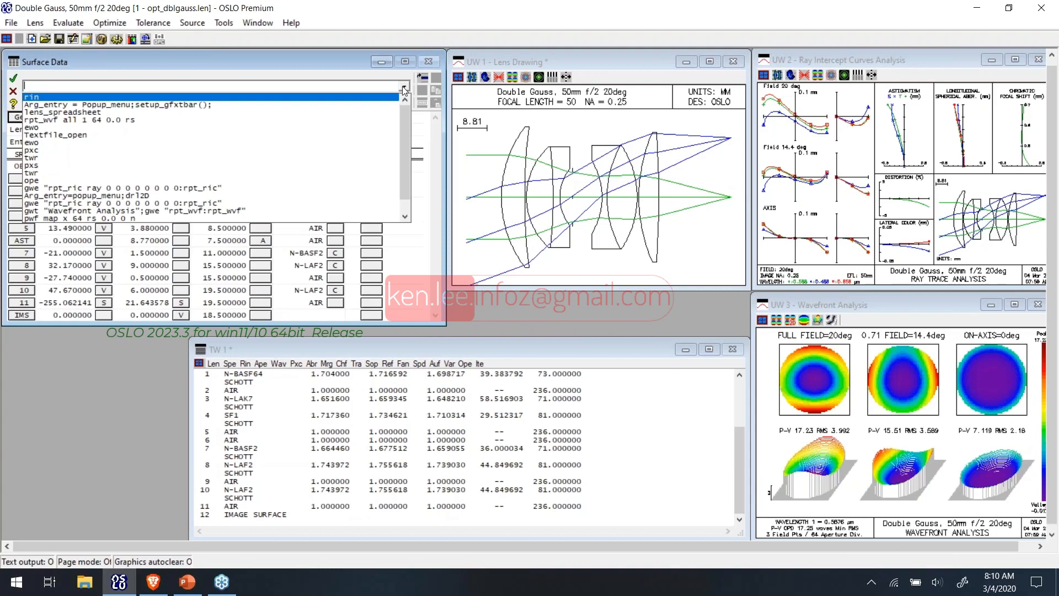
left_click(11, 80)
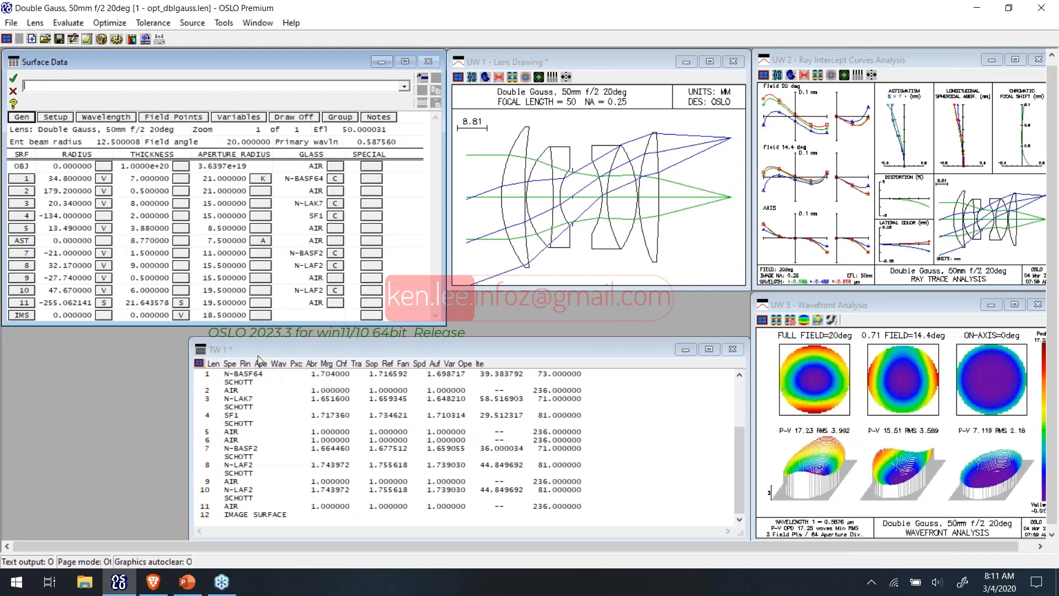
Step: List the lens surface data in the text window and read out surface 2's radius from it
left_click(214, 366)
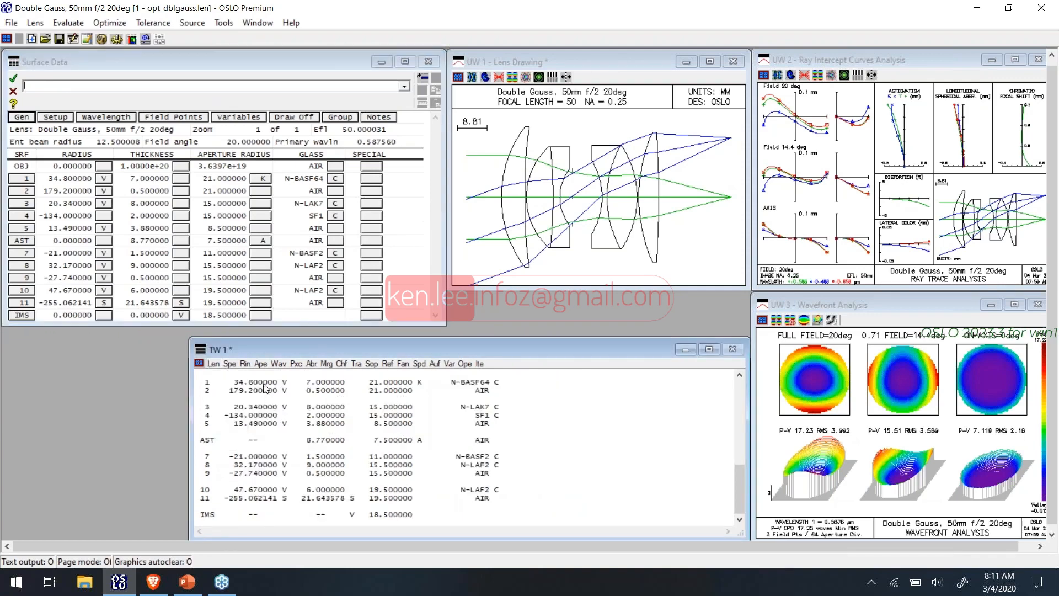
left_click(264, 390)
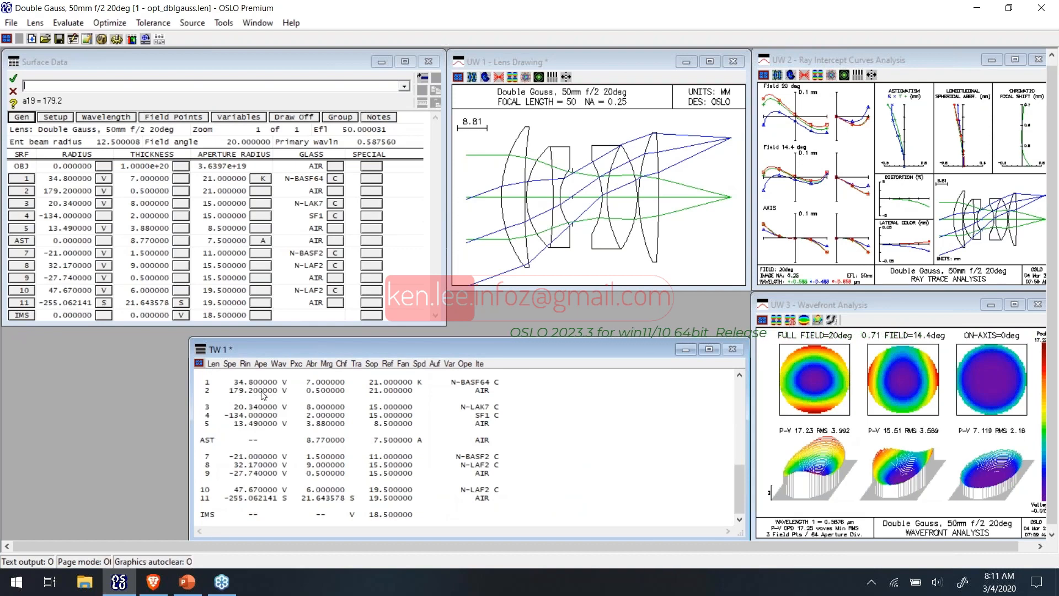
Step: Evaluate the expression 2**8 on the command line
left_click(72, 87)
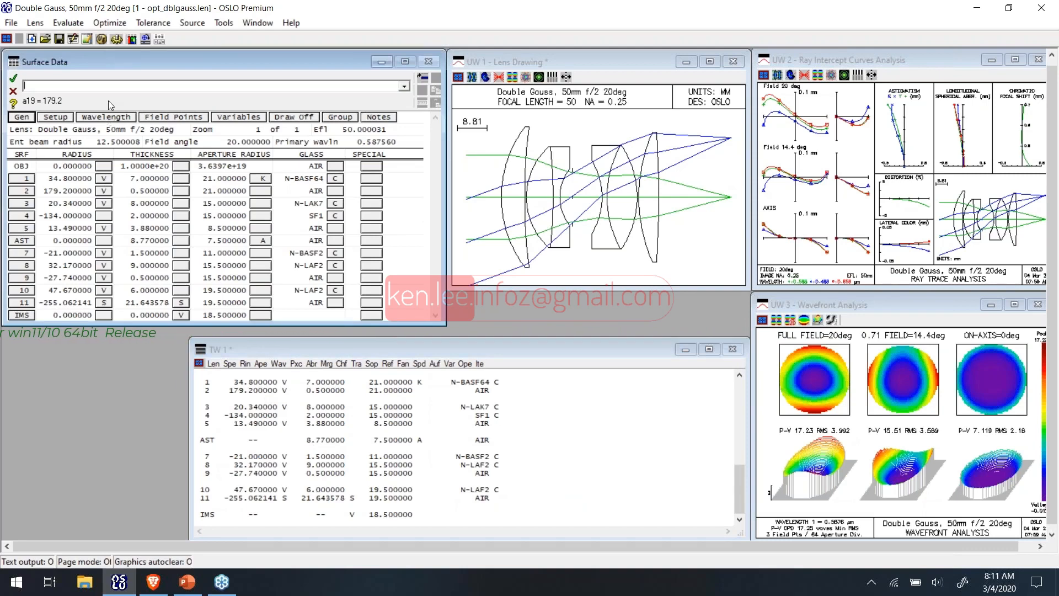
type("2")
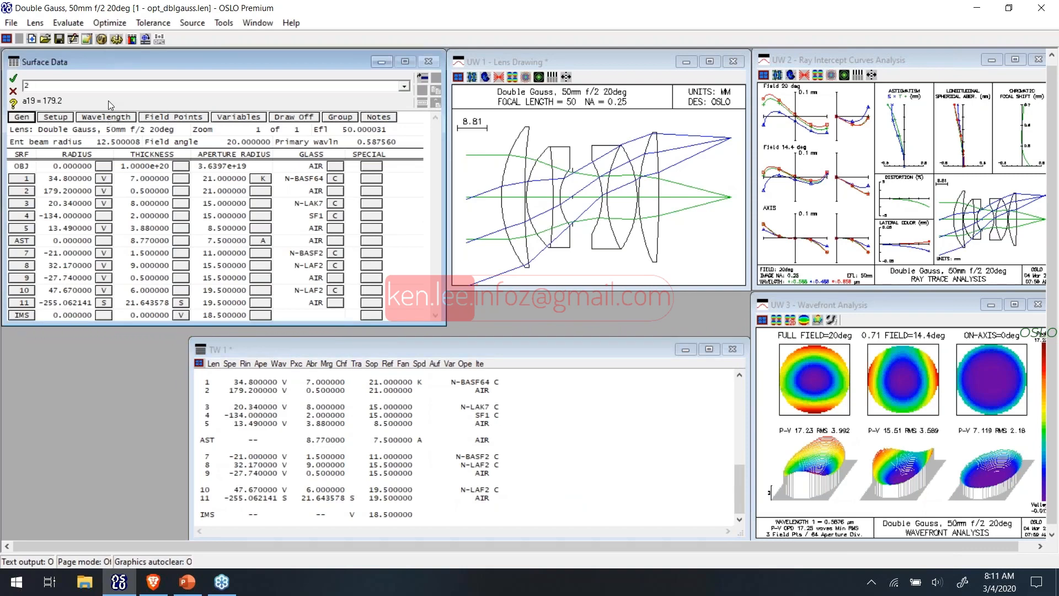
type("**")
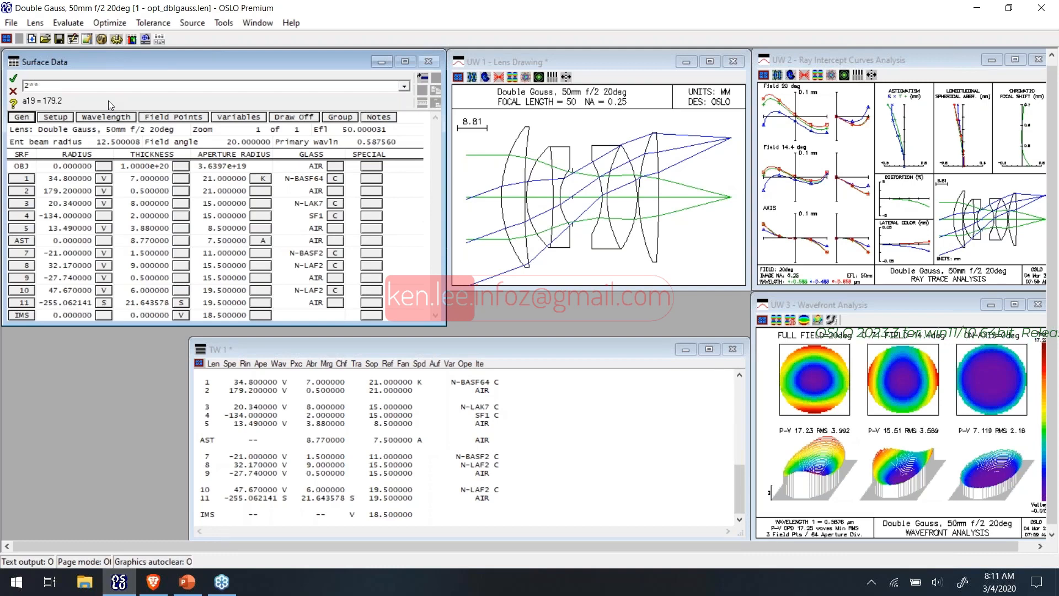
type("8")
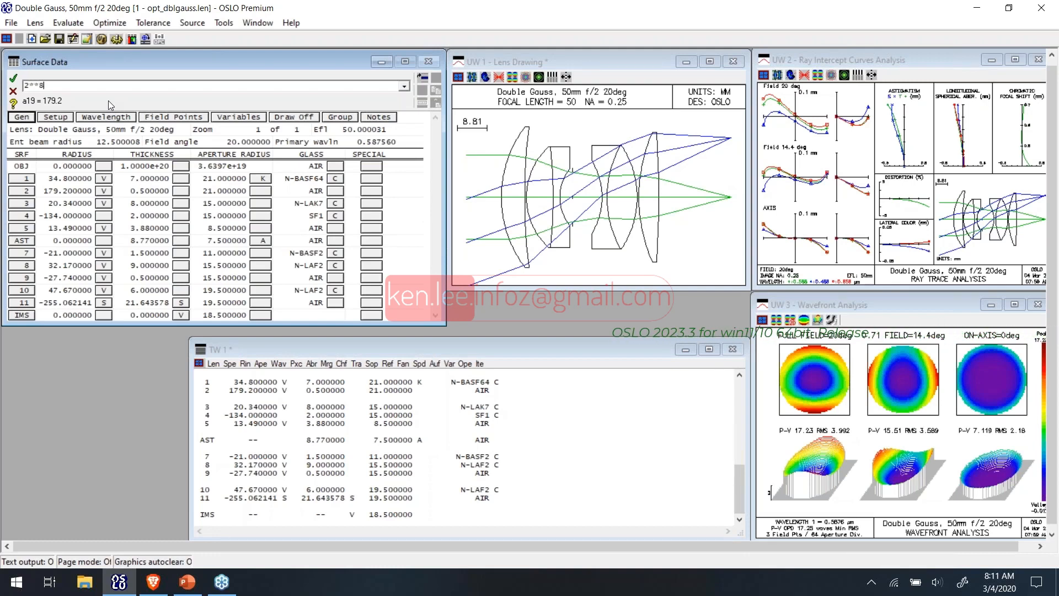
key("Return")
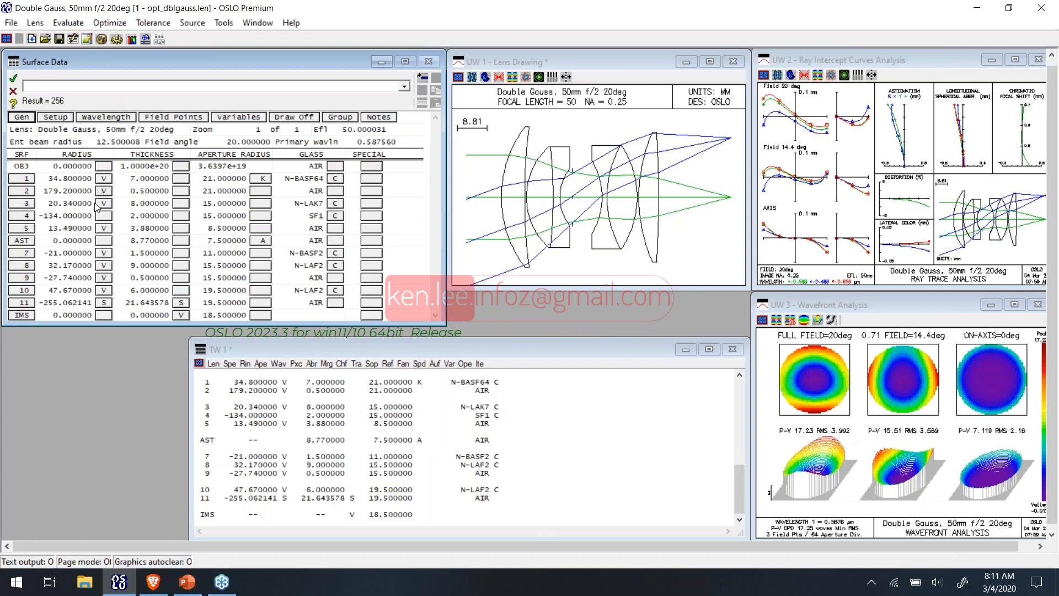
Step: Read out surface 1's radius from the text listing and evaluate the expression a18*1.25 with it
left_click(238, 384)
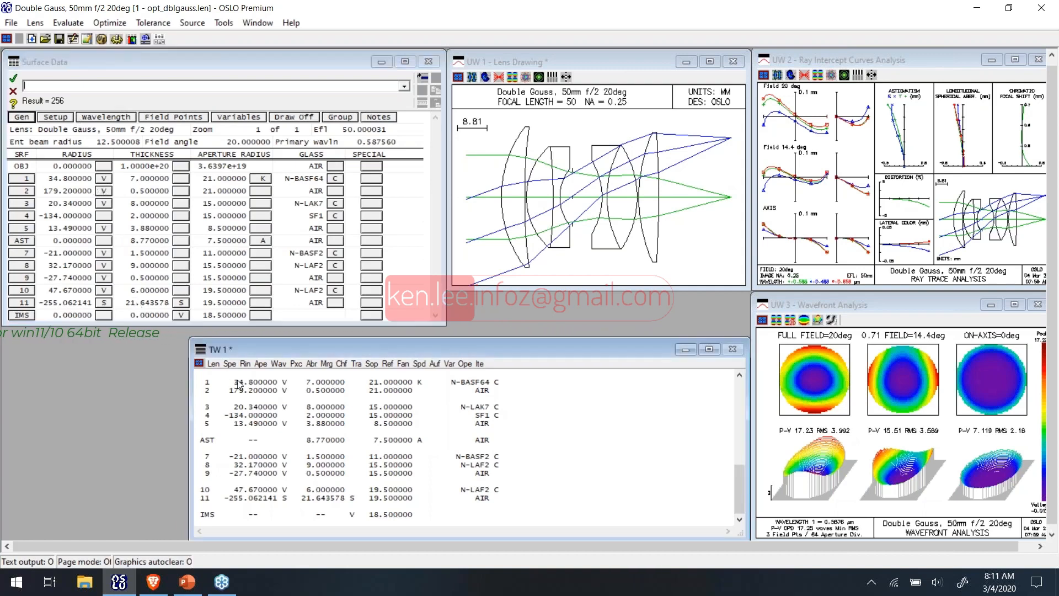
left_click(52, 89)
type("a")
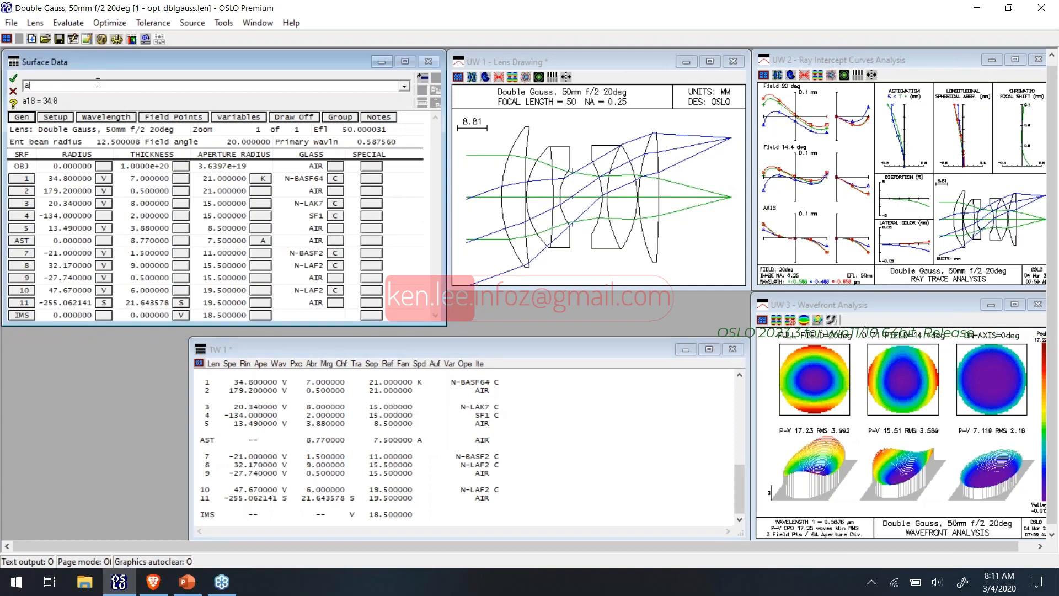
type("18*")
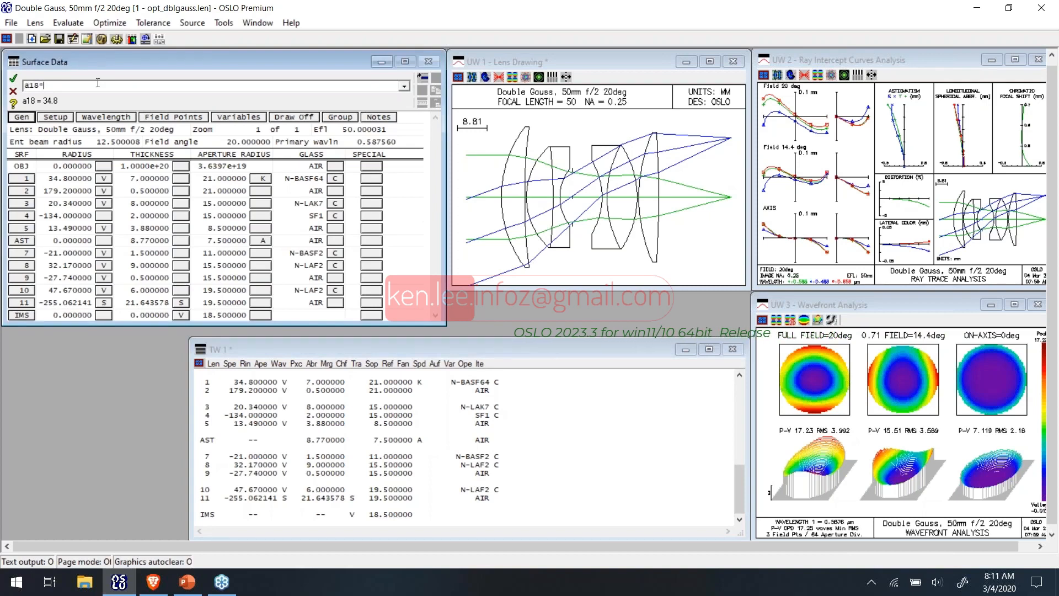
type("1.25")
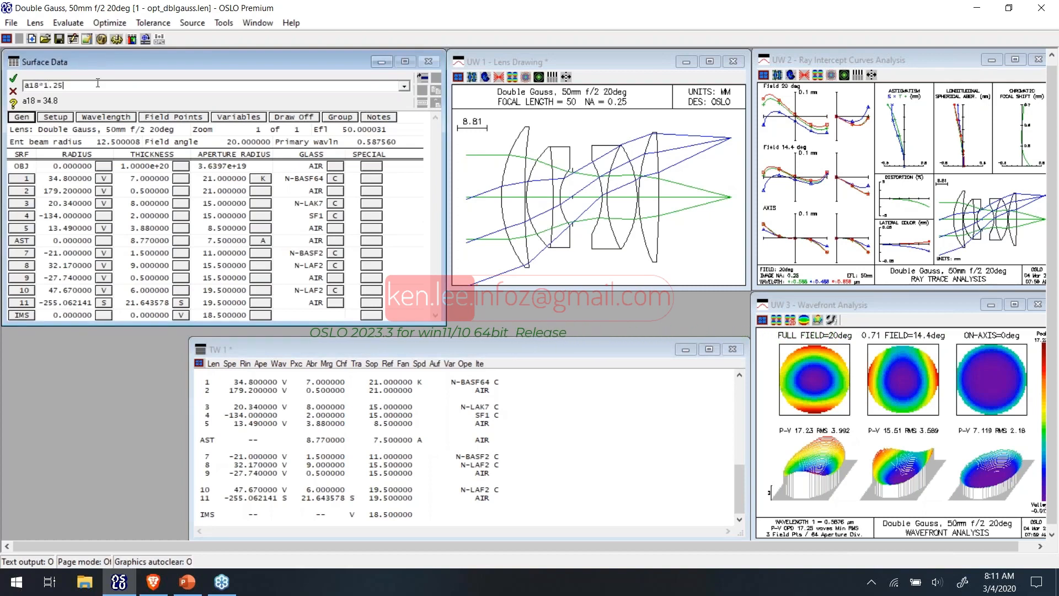
key("Return")
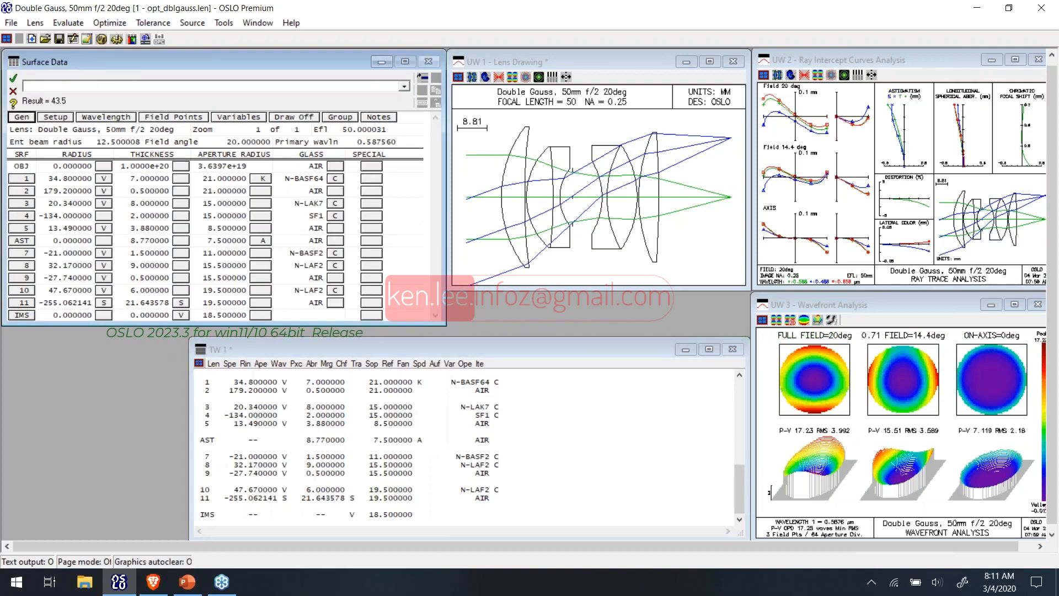
Step: Run the prompted command rin ? from the spreadsheet to list the refractive indices of surfaces 3 to 5
left_click(77, 182)
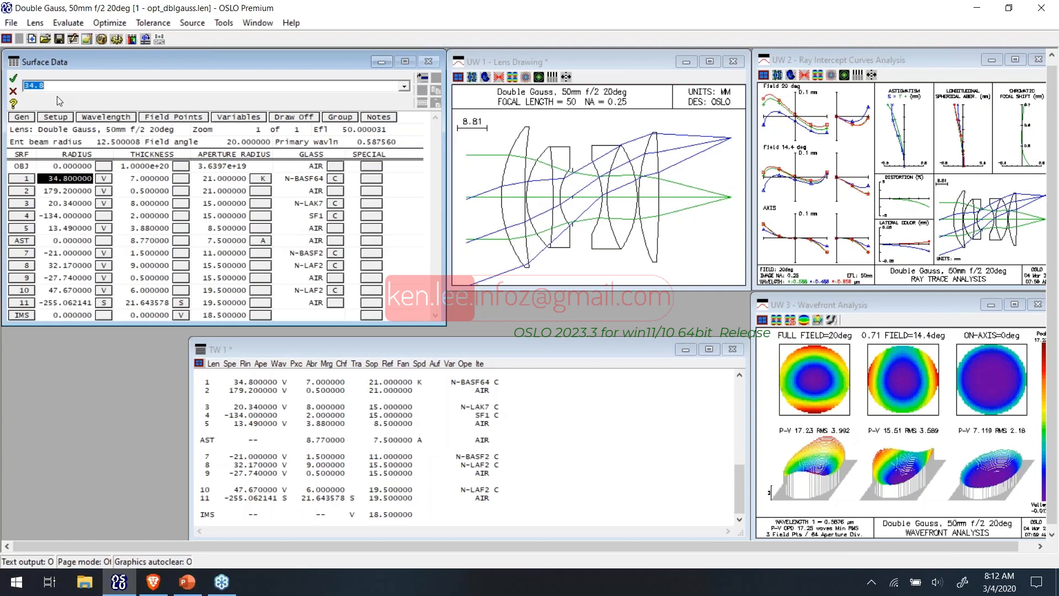
left_click_drag(47, 86, 24, 86)
type("rin ?")
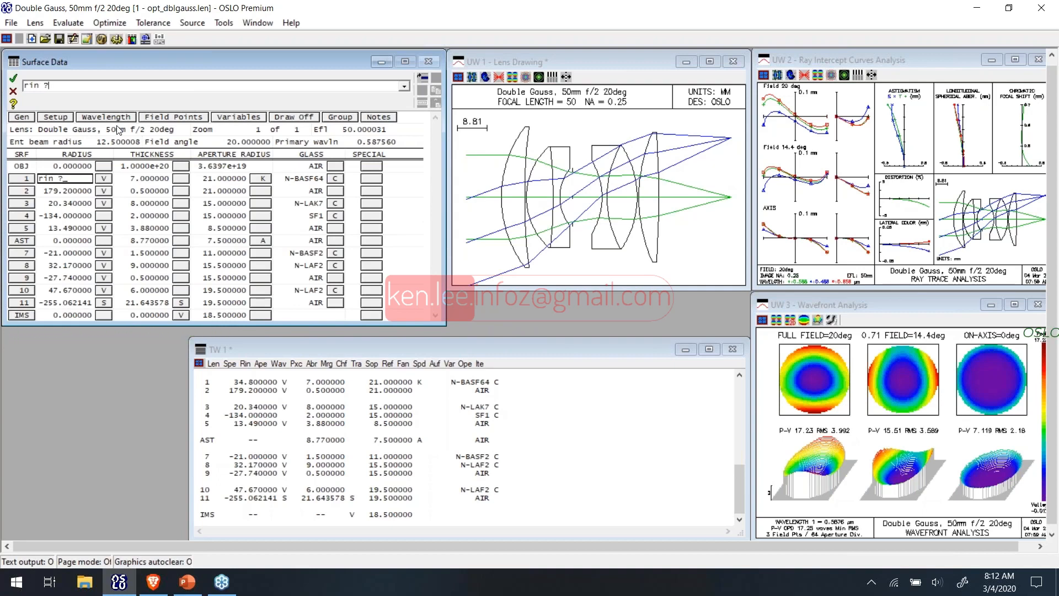
key("Return")
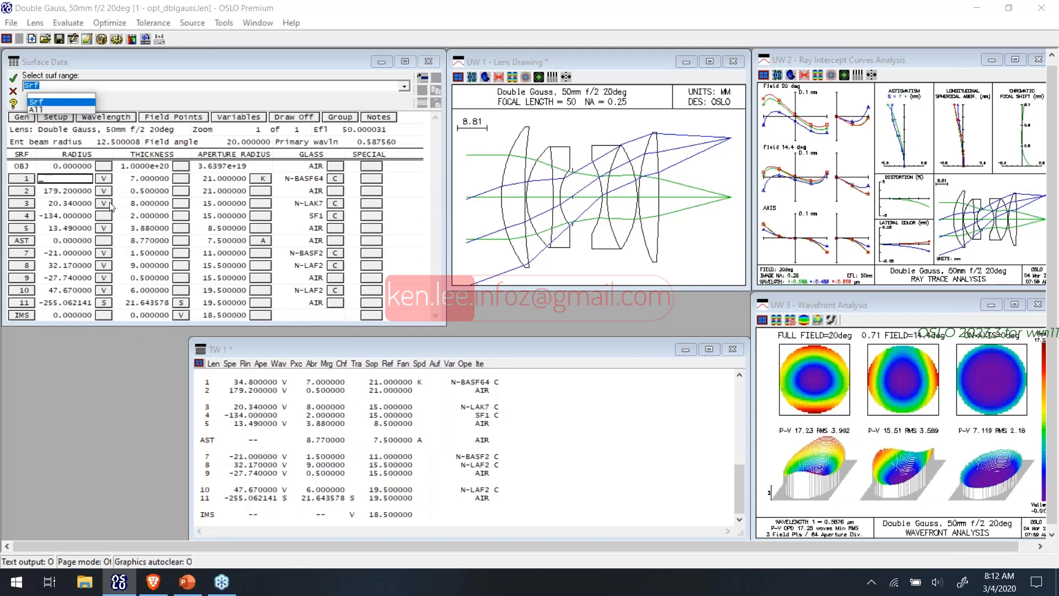
key("Return")
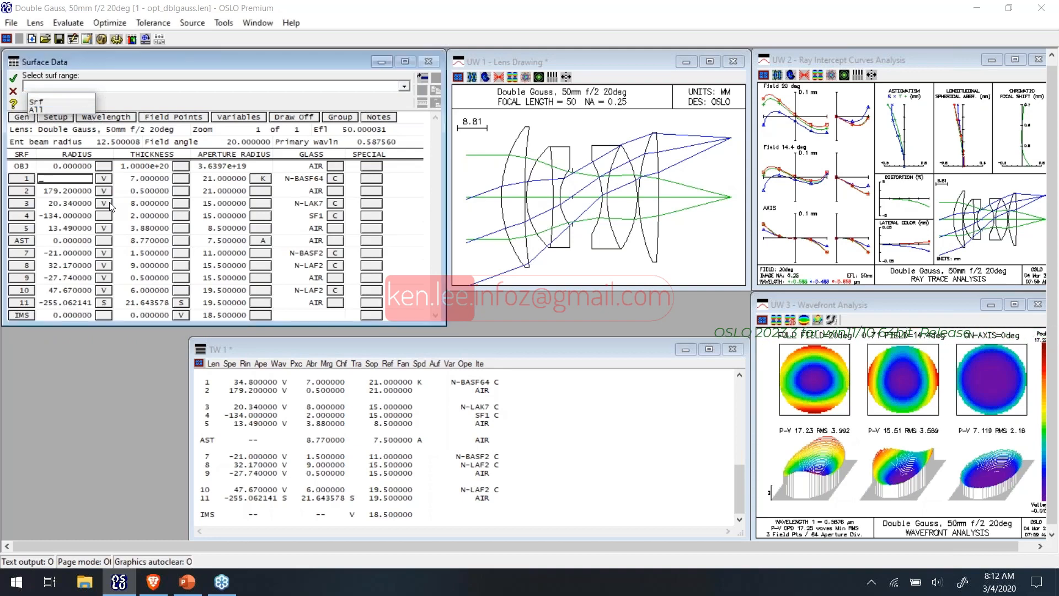
type("3")
key("Return")
type("5")
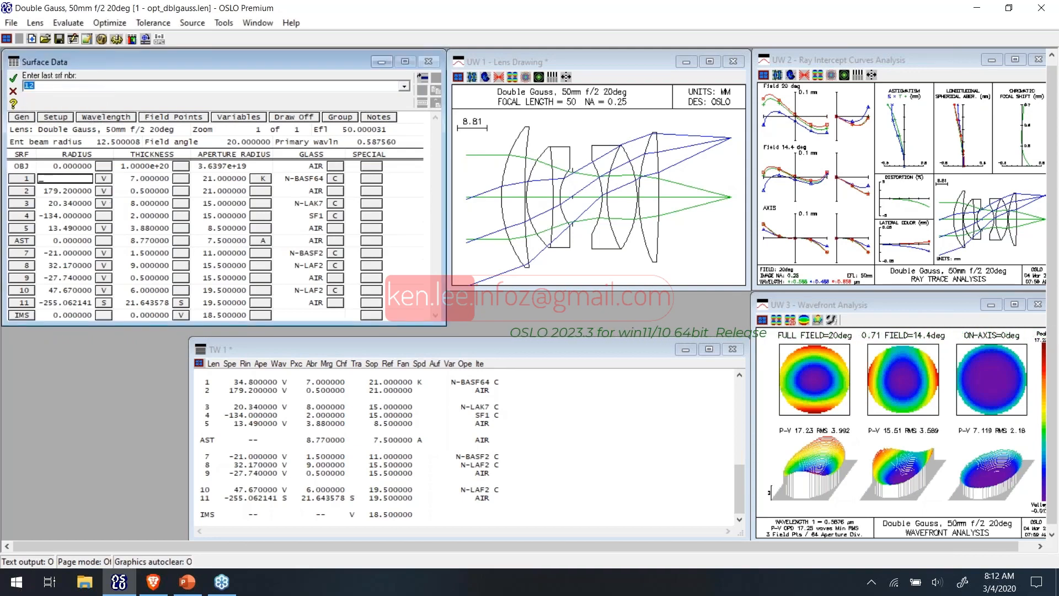
key("Return")
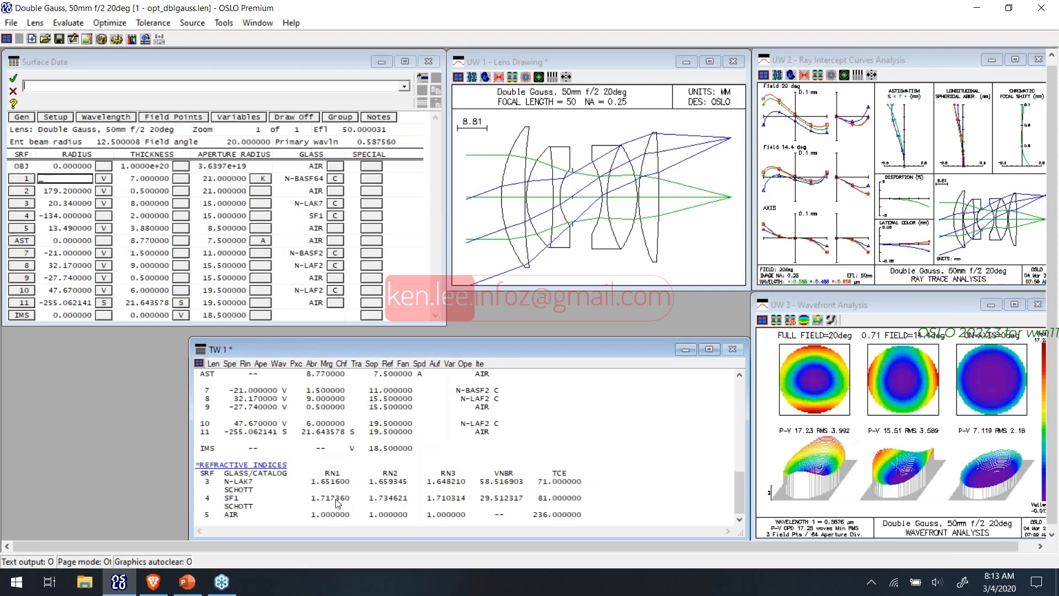
type("34.8")
key("Return")
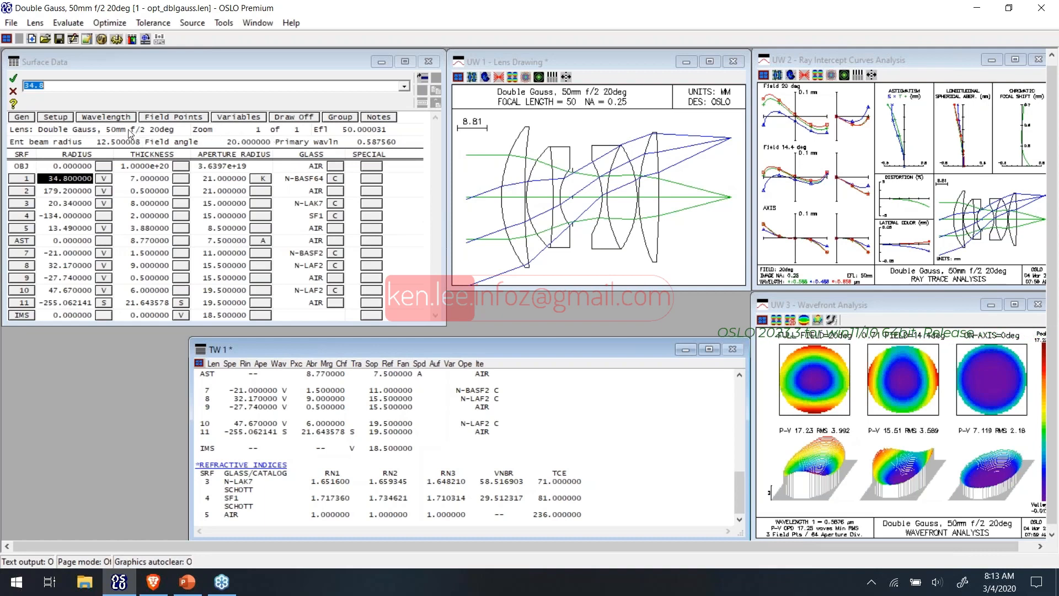
Step: Try a Gaussian image height of 20.0 in the paraxial setup and discard all changes
left_click(67, 118)
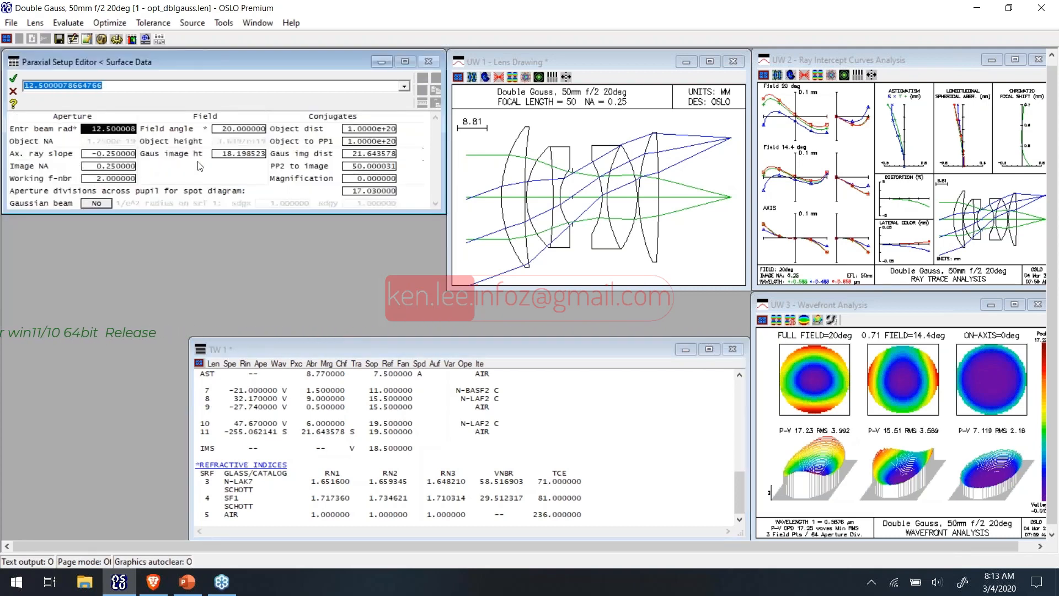
left_click(225, 157)
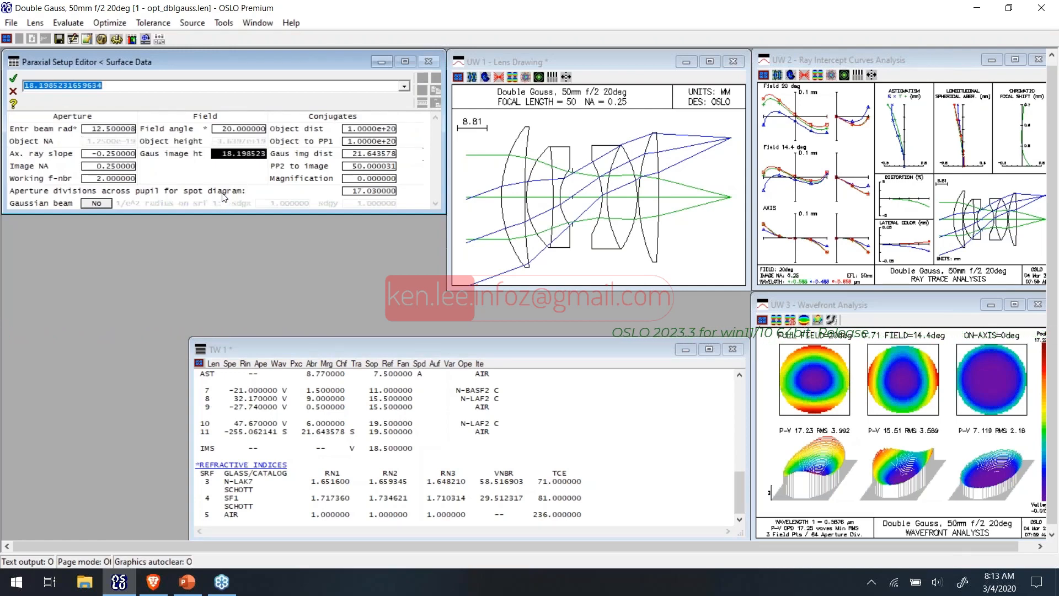
type("20.0")
key("Return")
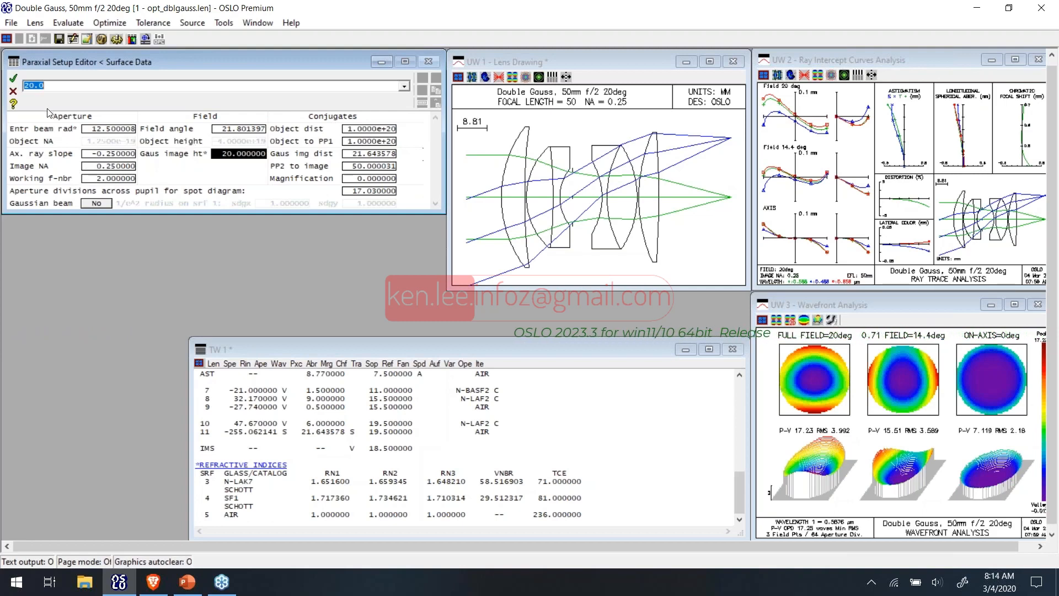
left_click(11, 92)
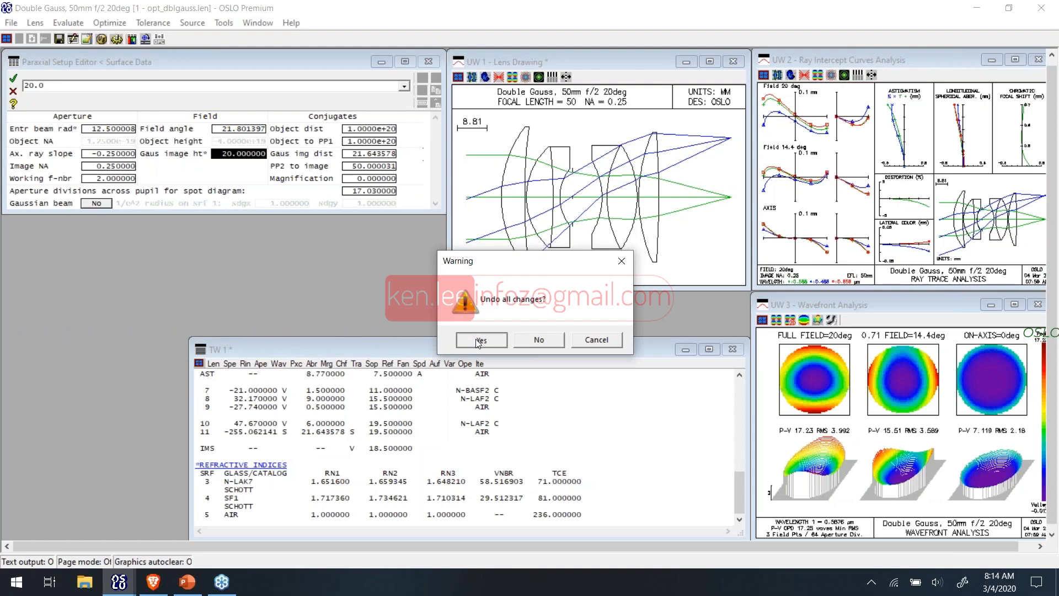
left_click(476, 338)
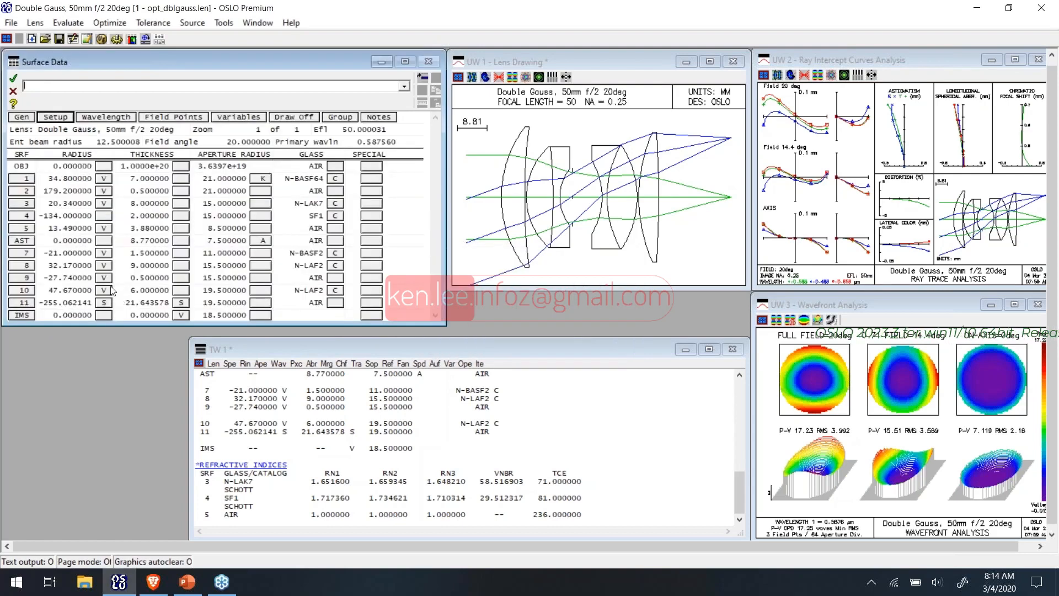
Step: View the curvature options for surface 10 and the row-editing and lens-scaling options for surface 1, then select surface 2's row
left_click(104, 292)
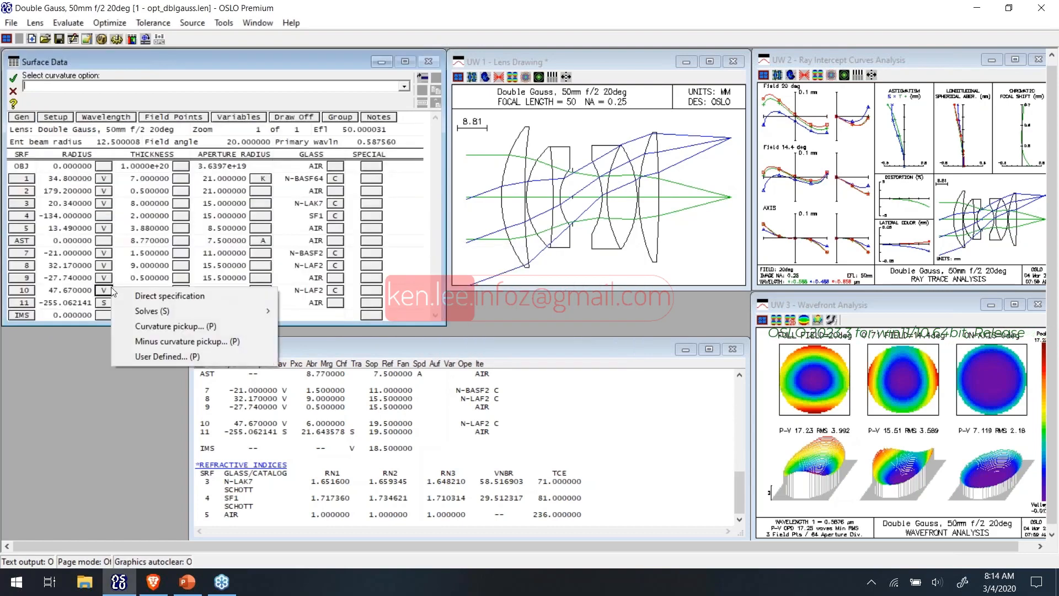
left_click(75, 375)
left_click(25, 190)
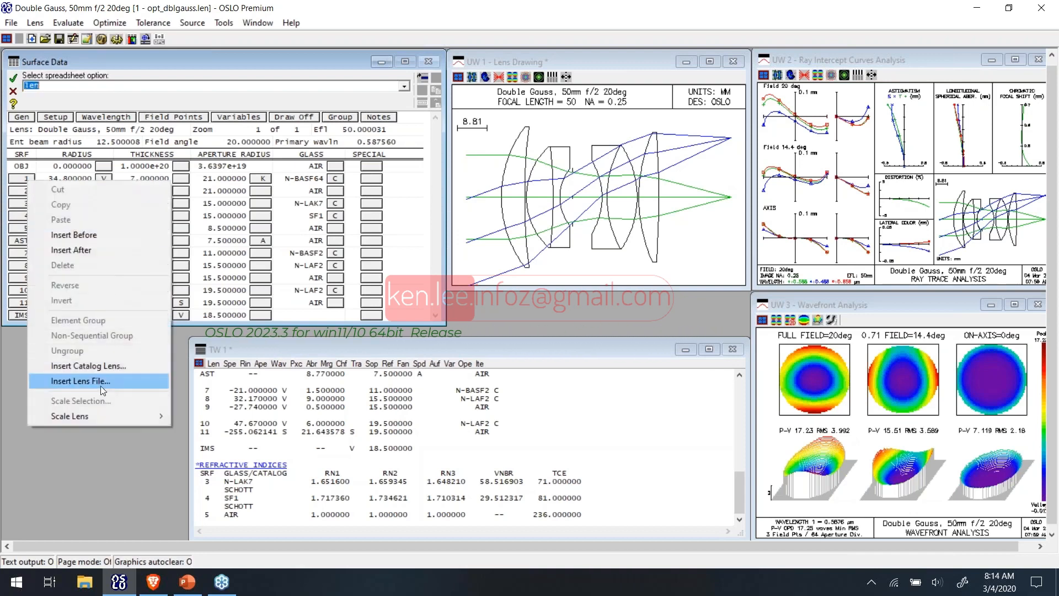
mouse_move(156, 416)
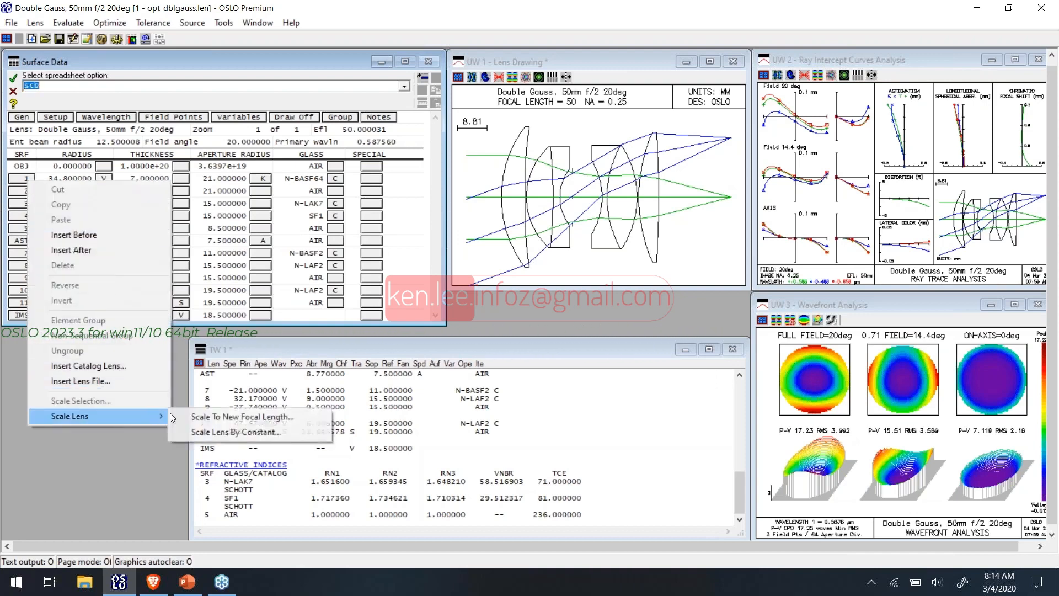
left_click(129, 448)
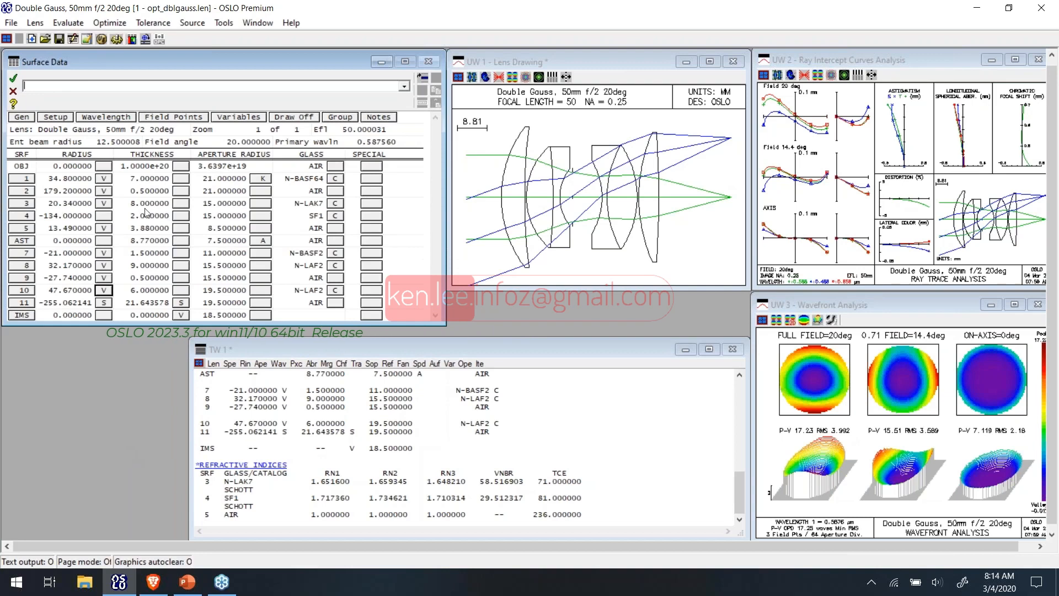
left_click(28, 196)
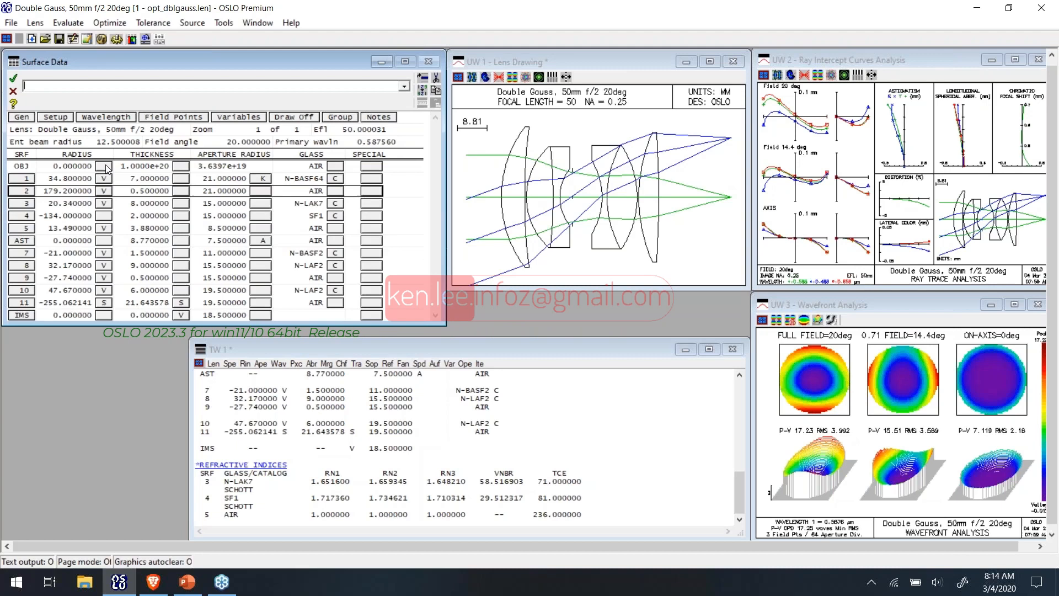
Step: Accept and close the surface data spreadsheet and look through the error function and optimization commands
left_click(13, 82)
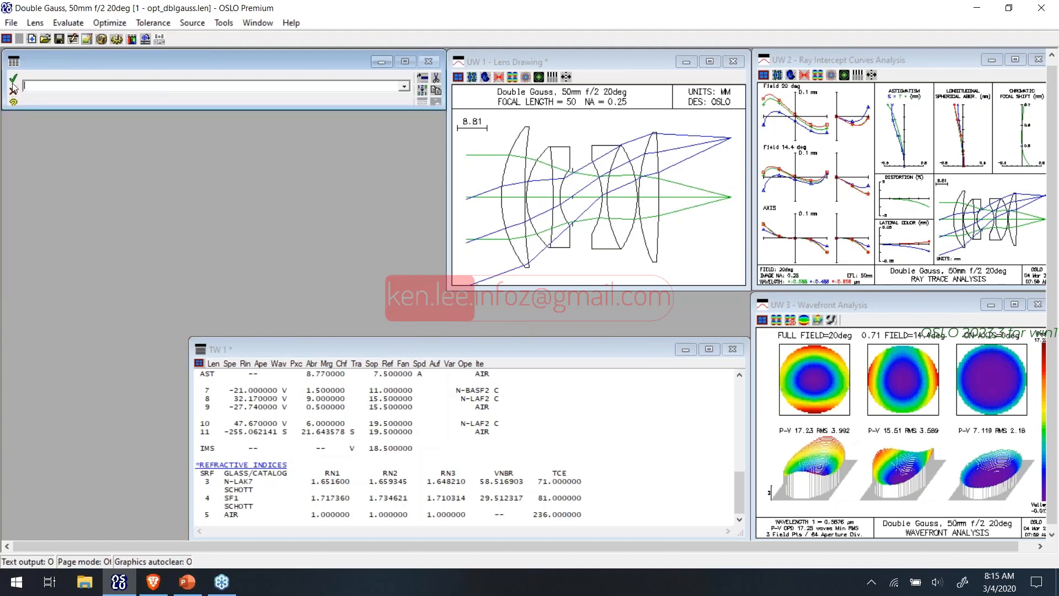
left_click(102, 24)
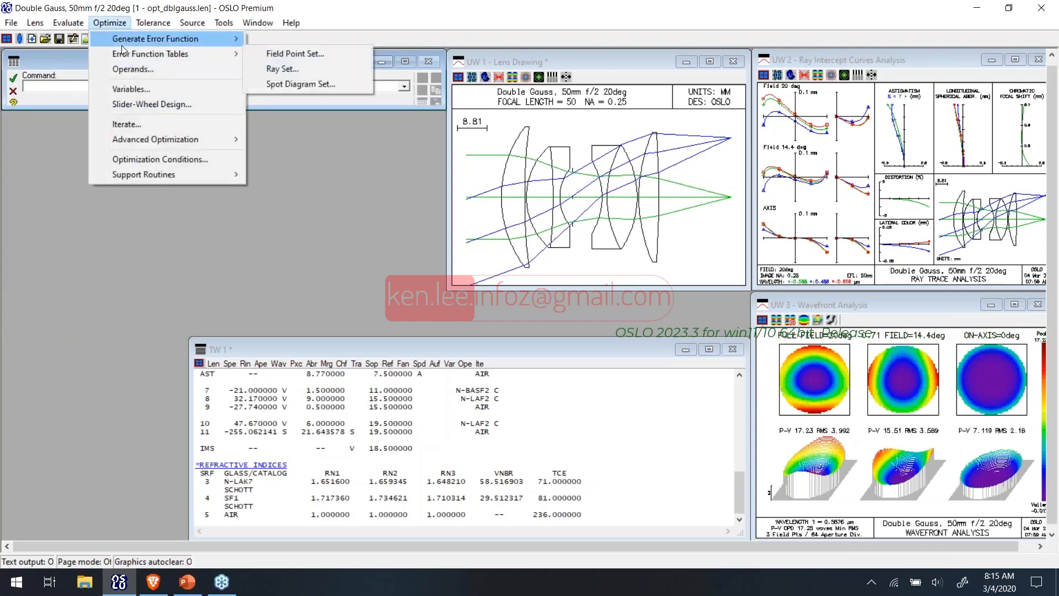
mouse_move(122, 45)
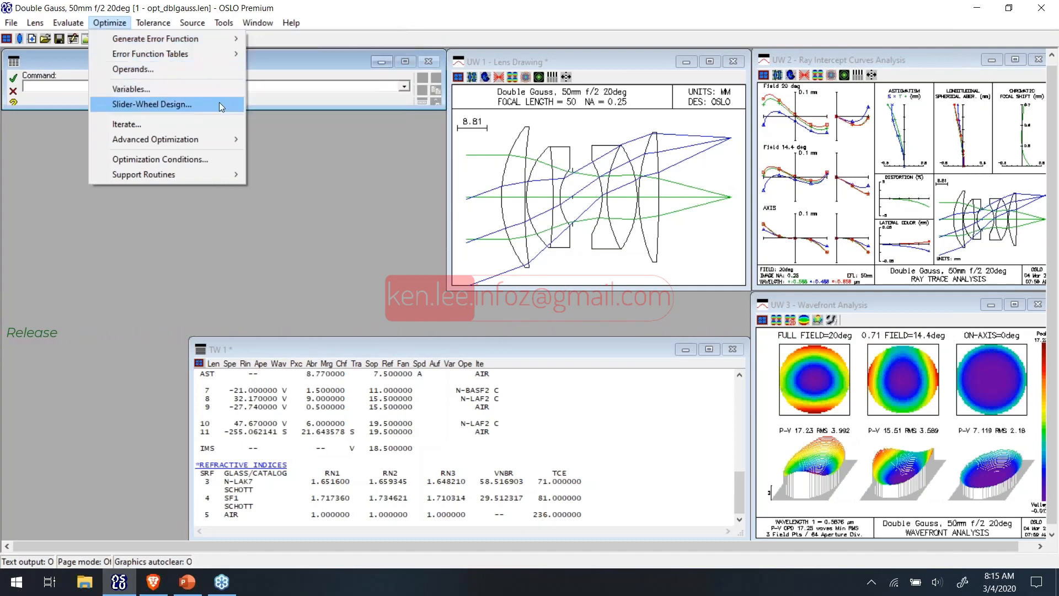
left_click(296, 157)
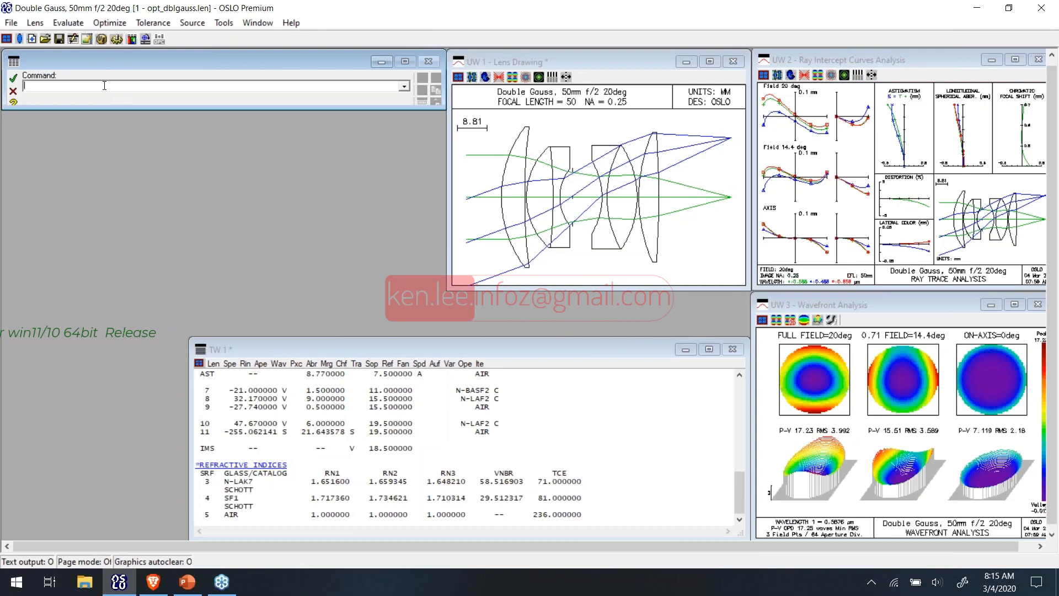
Step: Examine the error function operands in the Operands Data Editor and close the editor
key("Return")
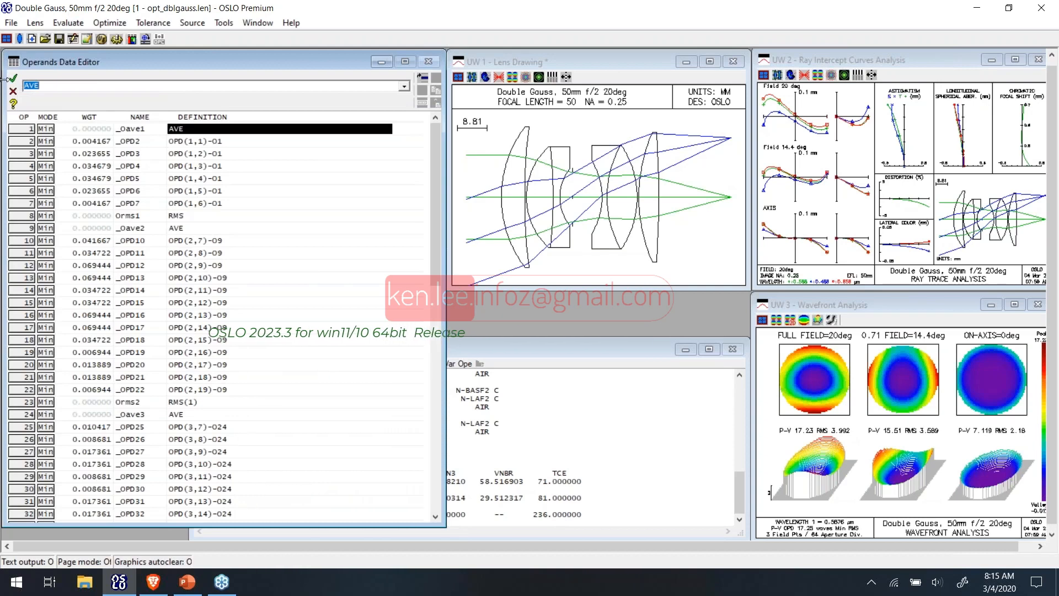
left_click(12, 81)
left_click(12, 81)
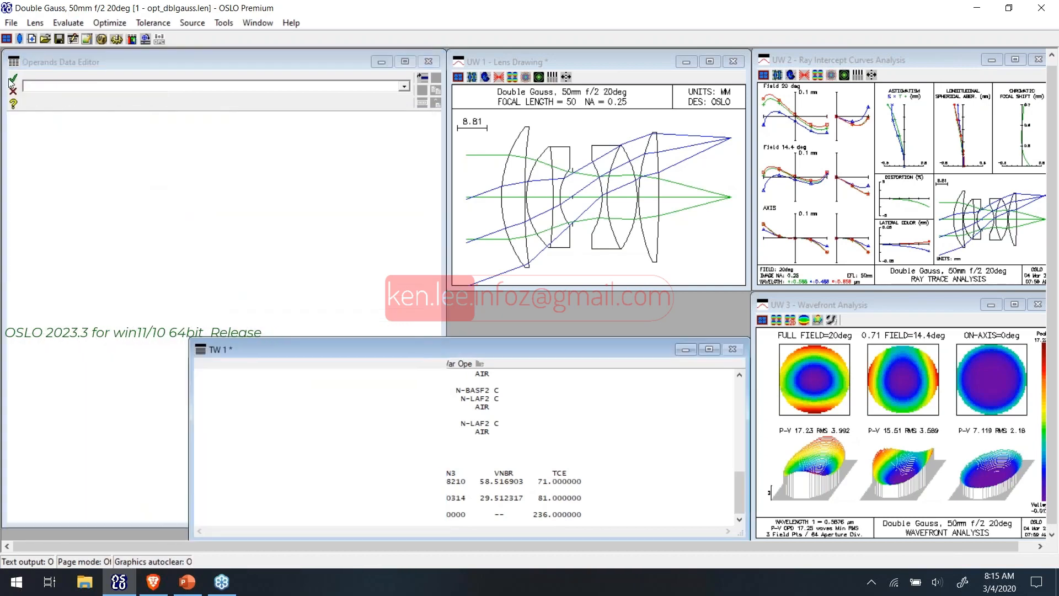
Step: Reopen the surface data spreadsheet, select surface 11's radius, and review the lens variables in the Variables Data Editor
left_click(19, 38)
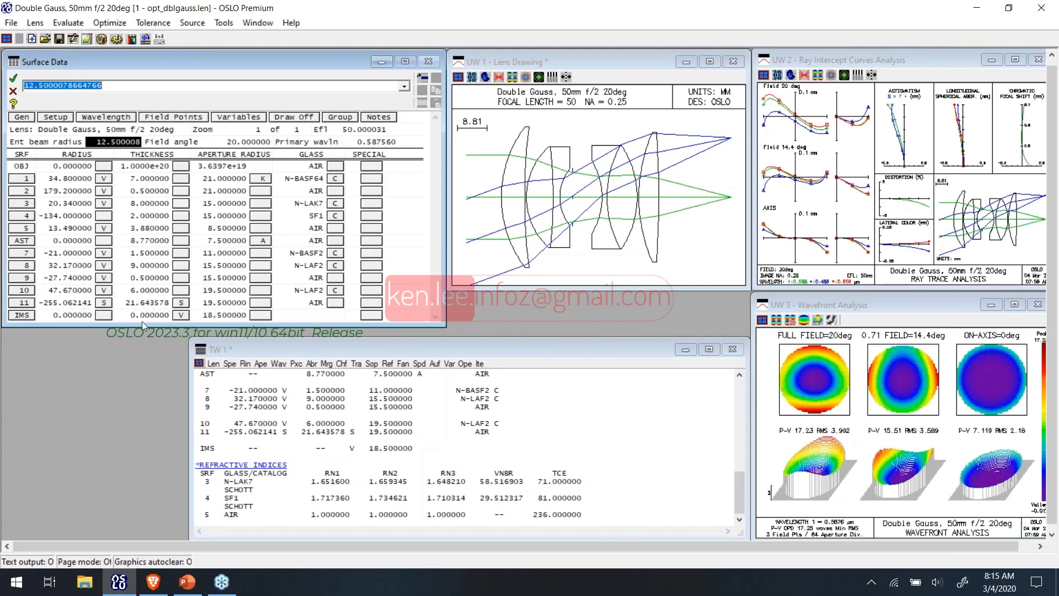
left_click(53, 305)
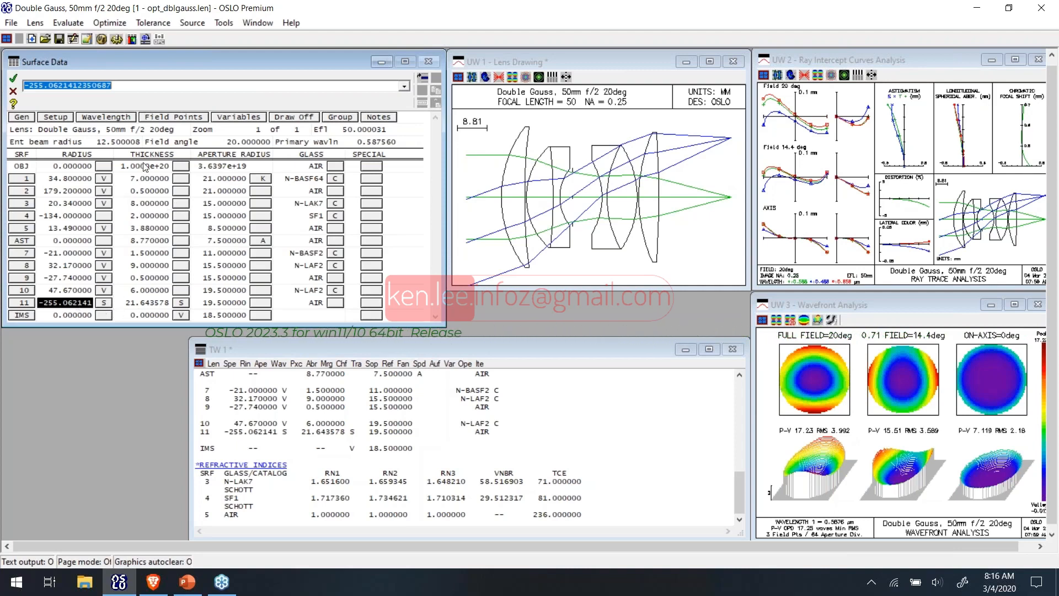
left_click(224, 117)
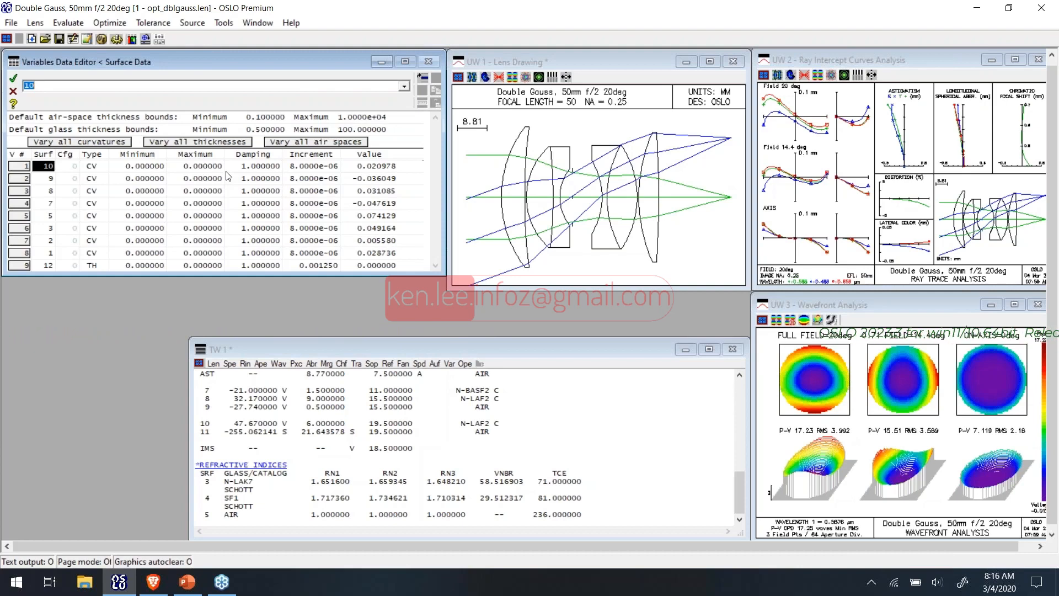
left_click(13, 83)
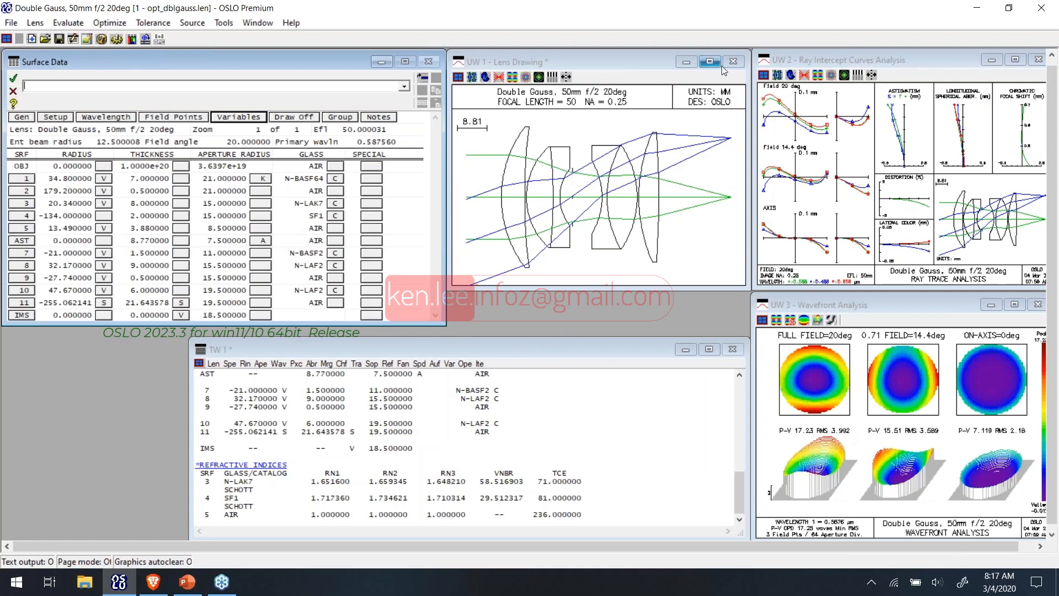
Step: View the graphics tool sets available for the ray intercept curves window and the lens evaluation commands
left_click(763, 76)
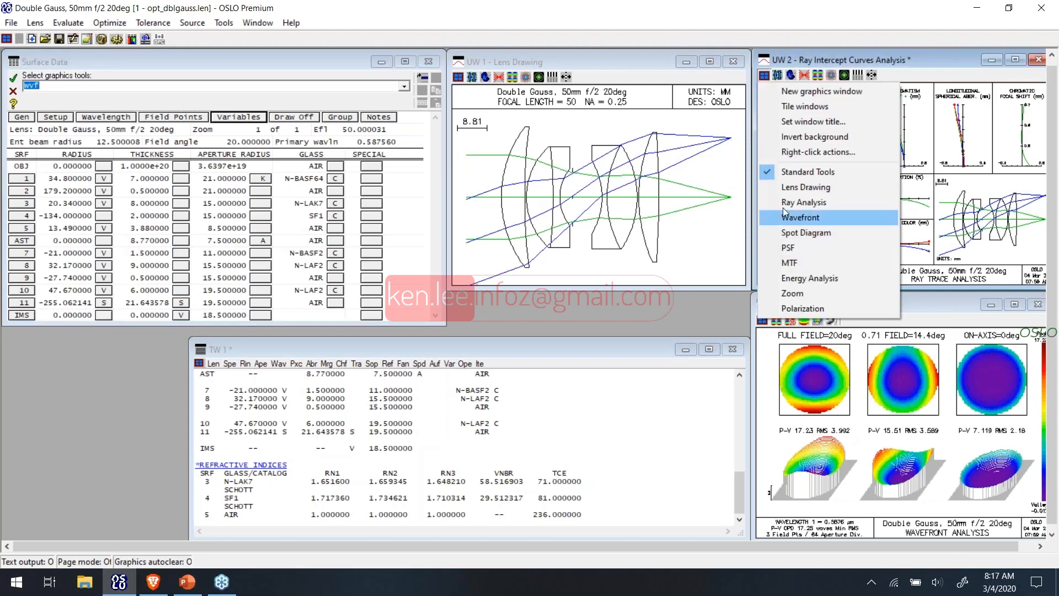
left_click(604, 65)
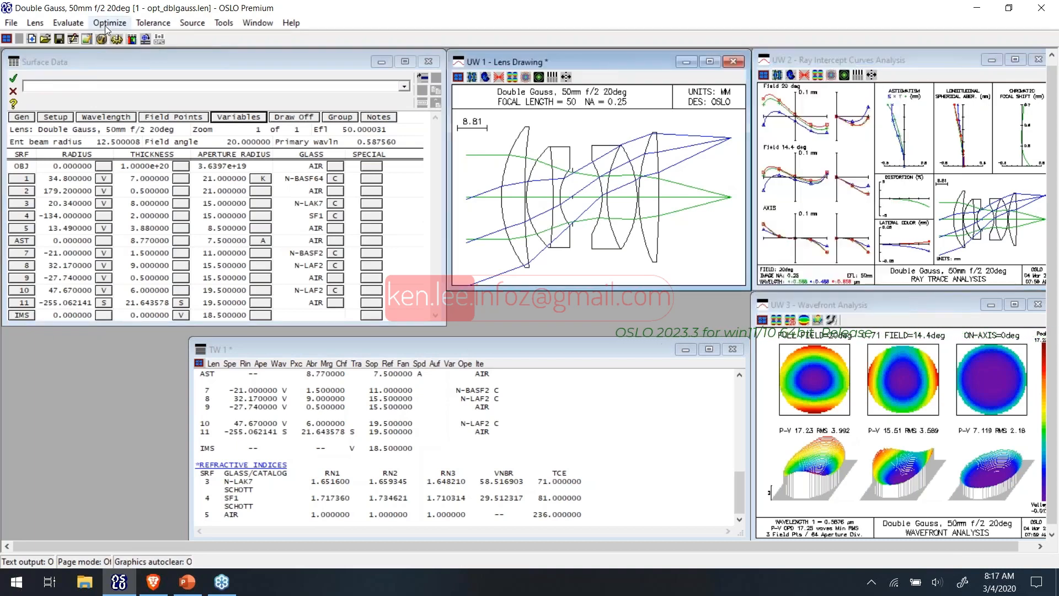
left_click(68, 22)
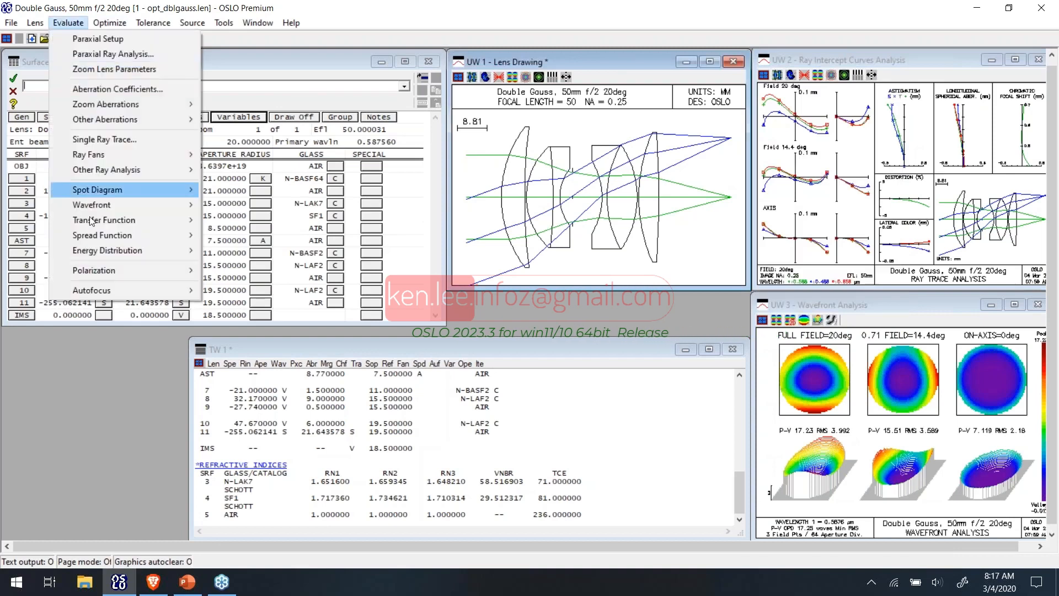
left_click(361, 18)
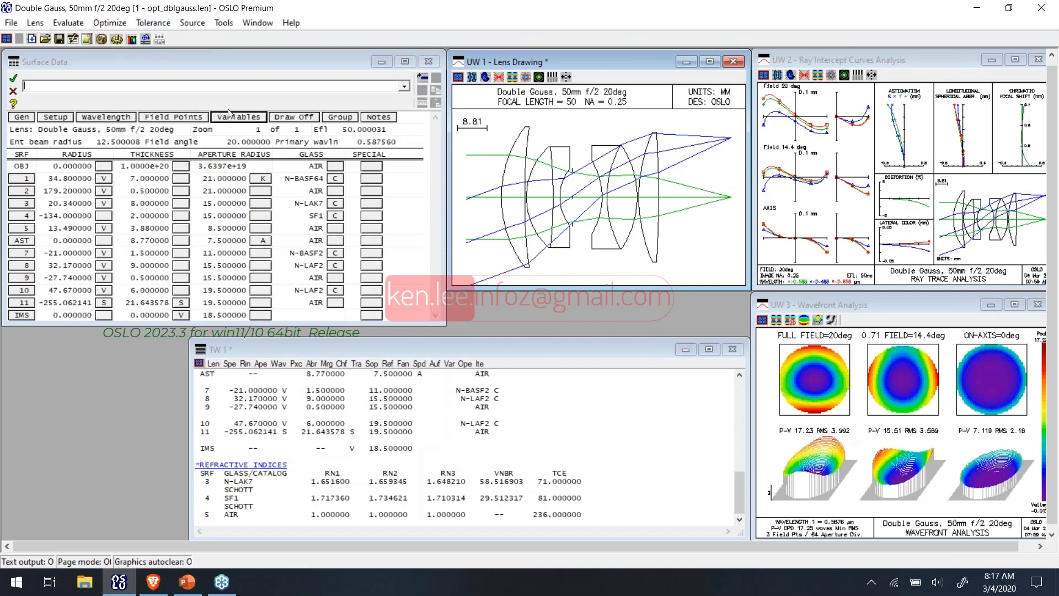
Step: Review the surface tolerances of the lens in the Surface Tolerances Data Editor and close it without changes
left_click(153, 23)
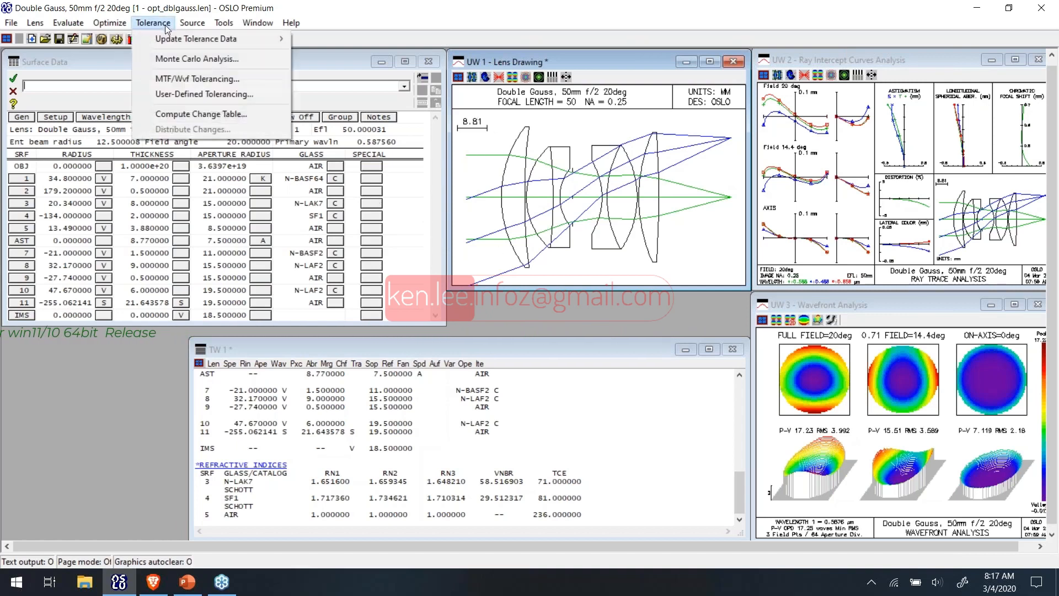
mouse_move(251, 39)
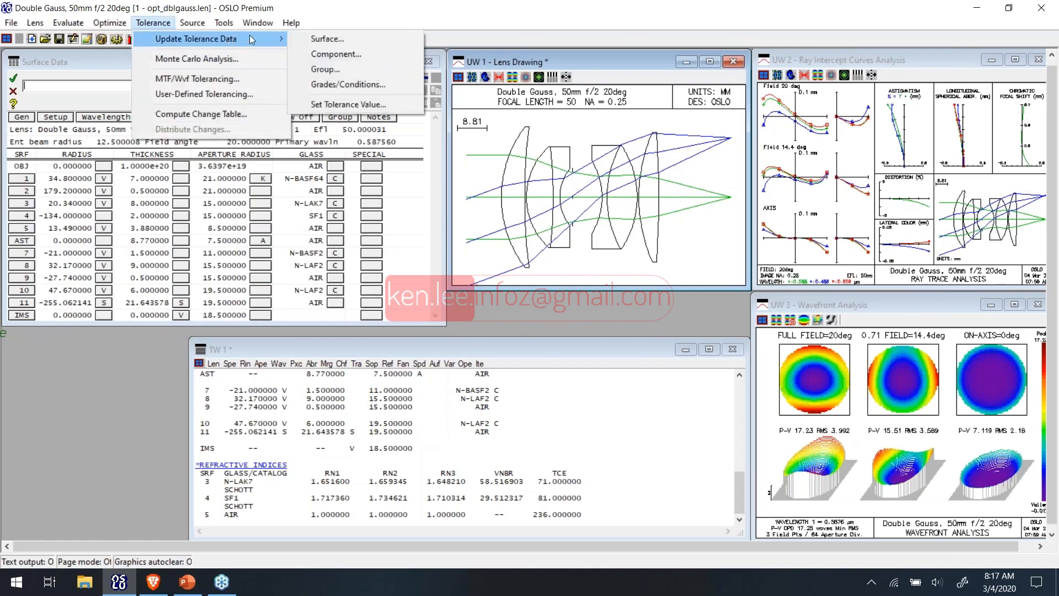
left_click(322, 44)
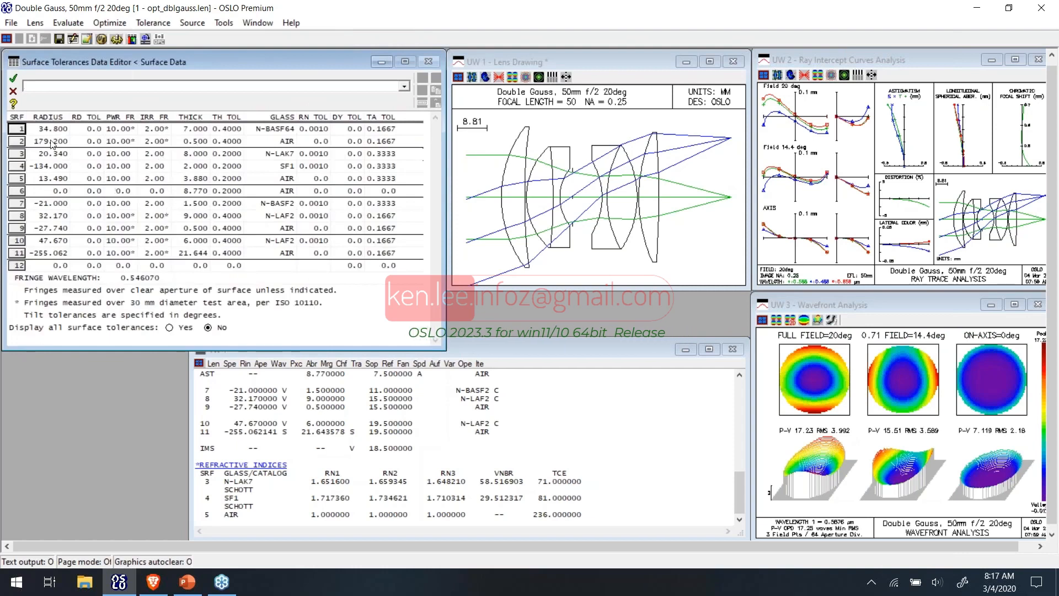
left_click(12, 92)
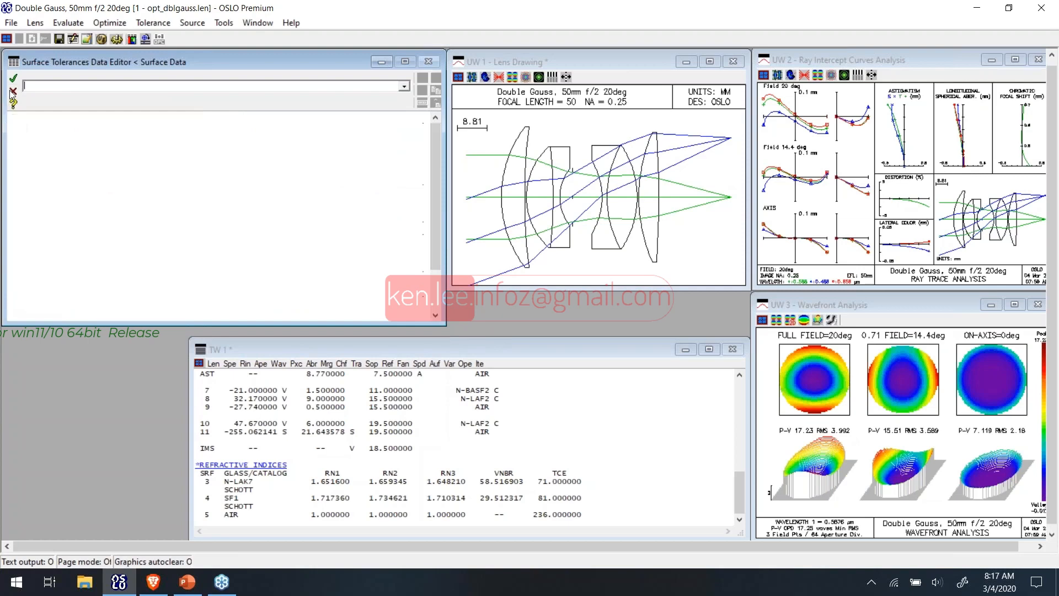
Step: Run MTF/wavefront tolerancing as a polychromatic MTF inverse sensitivity analysis at 25 cycles/mm and review the text output
left_click(153, 23)
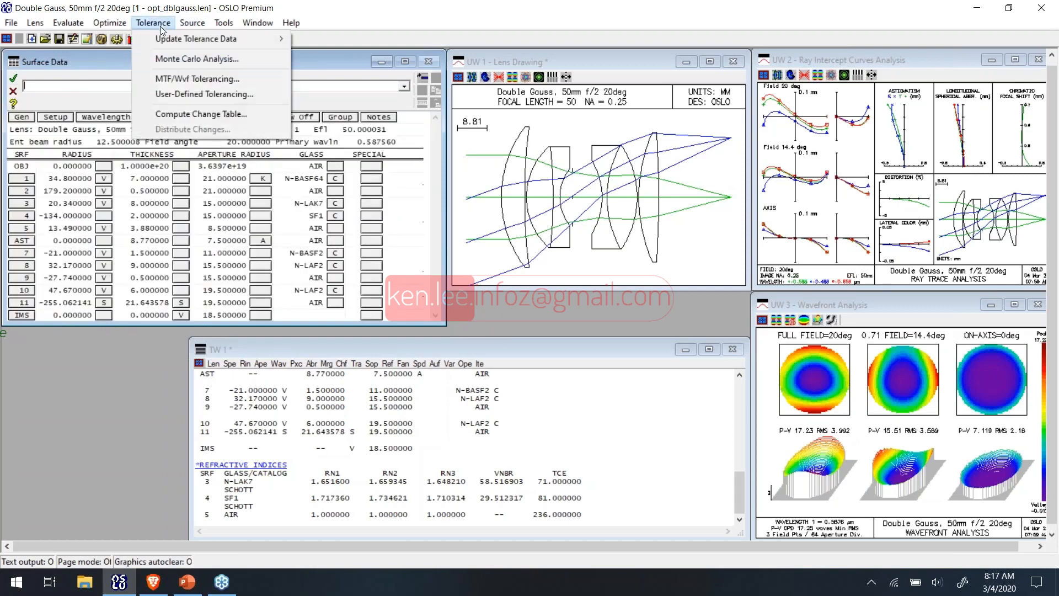
left_click(164, 79)
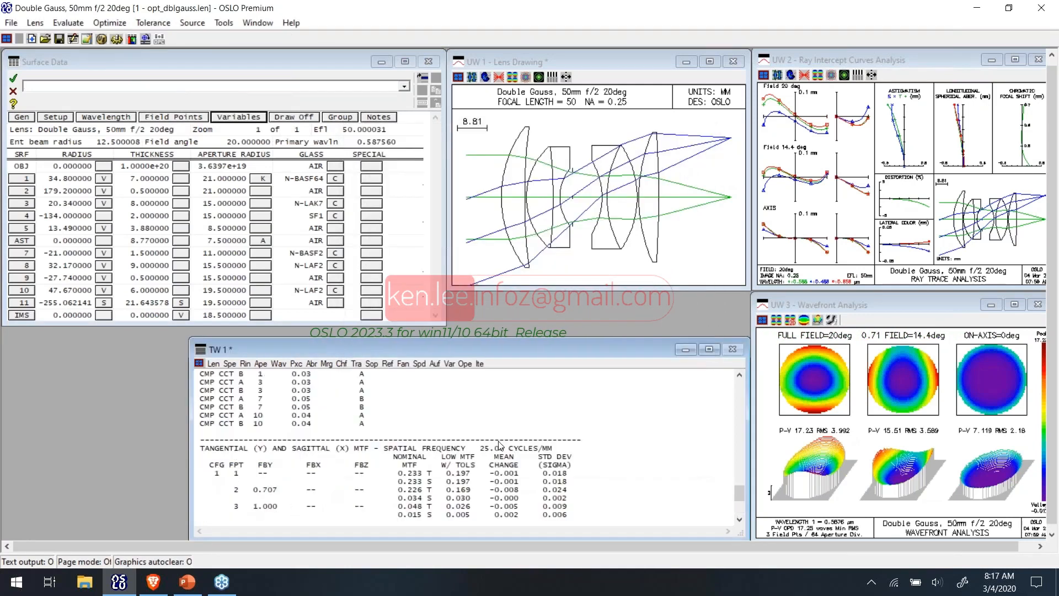
scroll(499, 445, "up", 5)
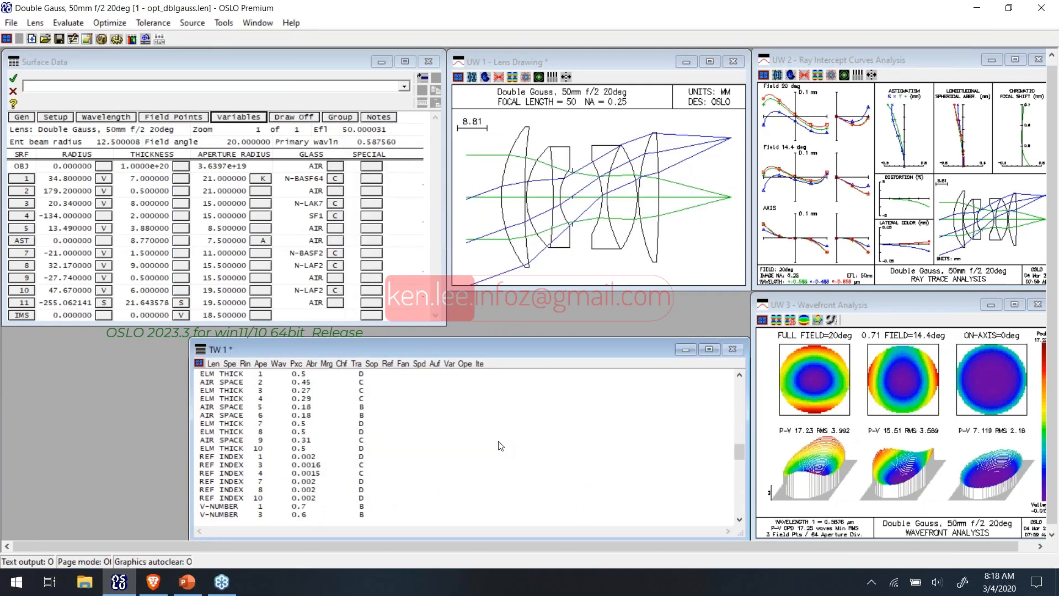
scroll(500, 444, "up", 5)
Step: Review the MTF and RMS wavefront tolerancing options without running them, and clear the text window and spreadsheet buffer
left_click(153, 24)
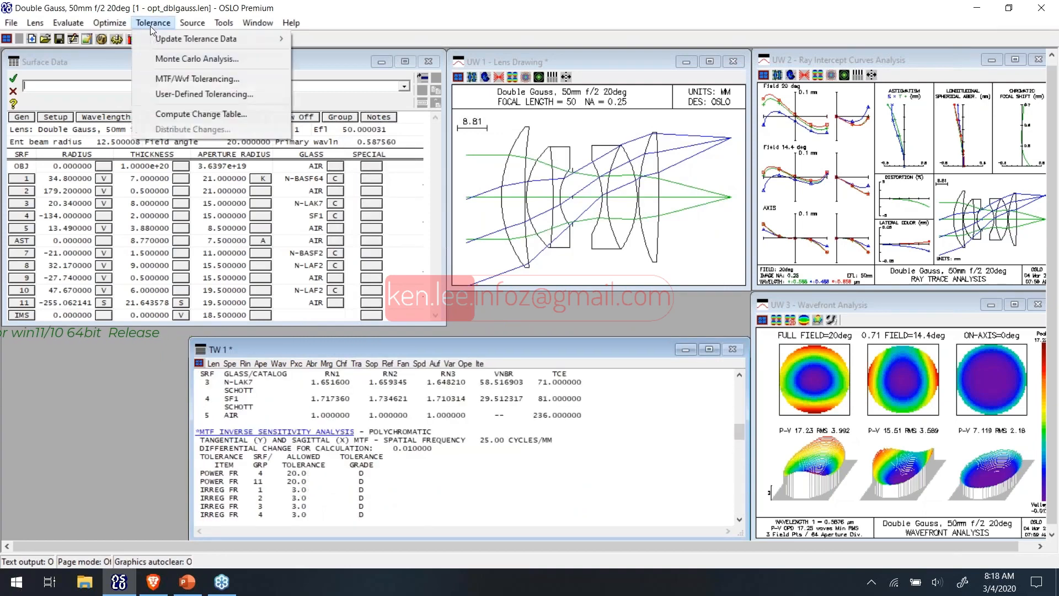
left_click(194, 78)
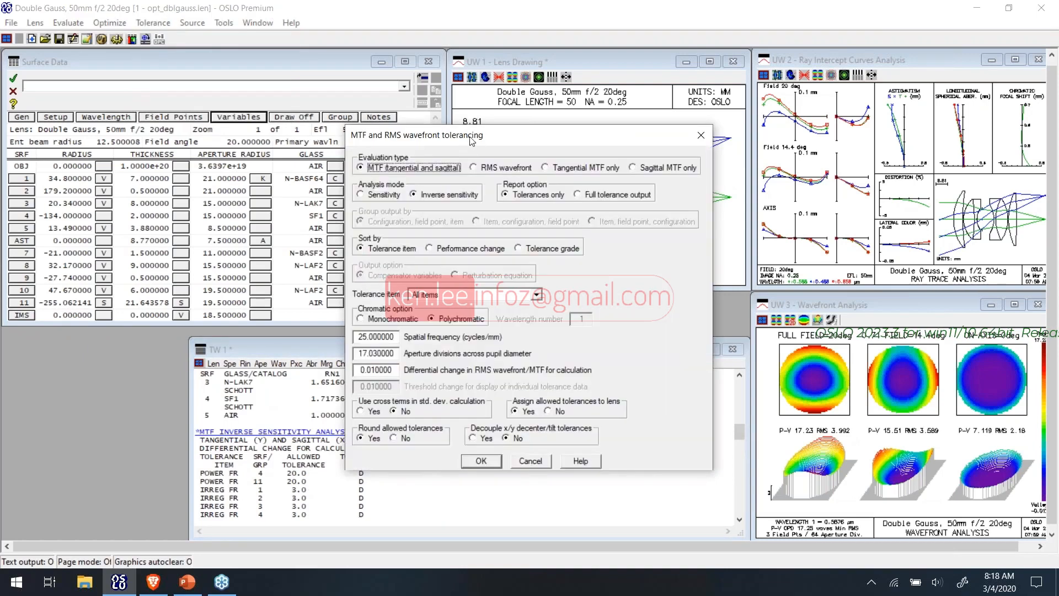
left_click_drag(452, 131, 355, 131)
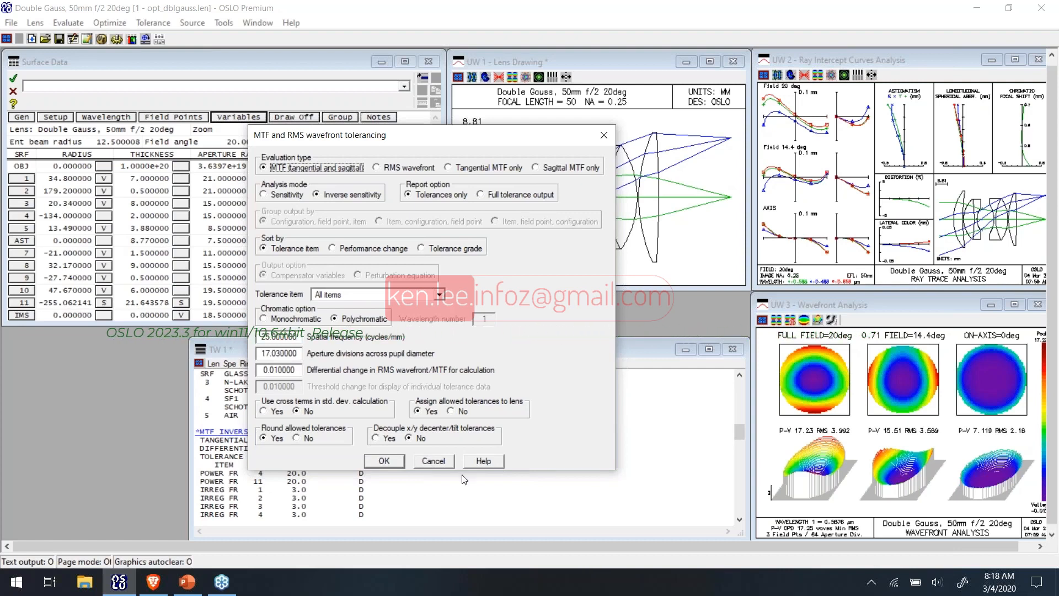
left_click(436, 463)
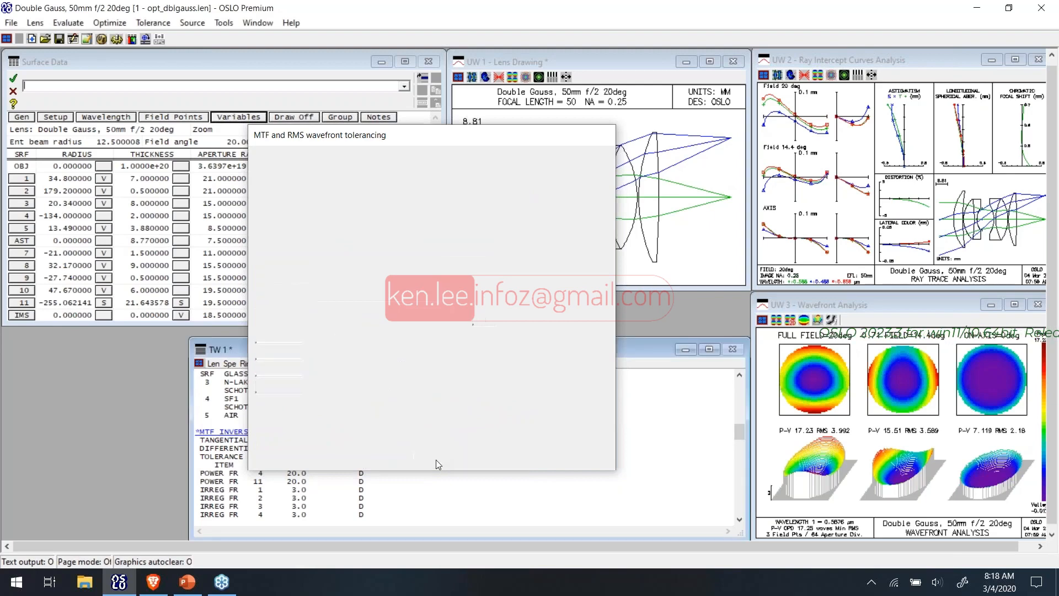
right_click(531, 476)
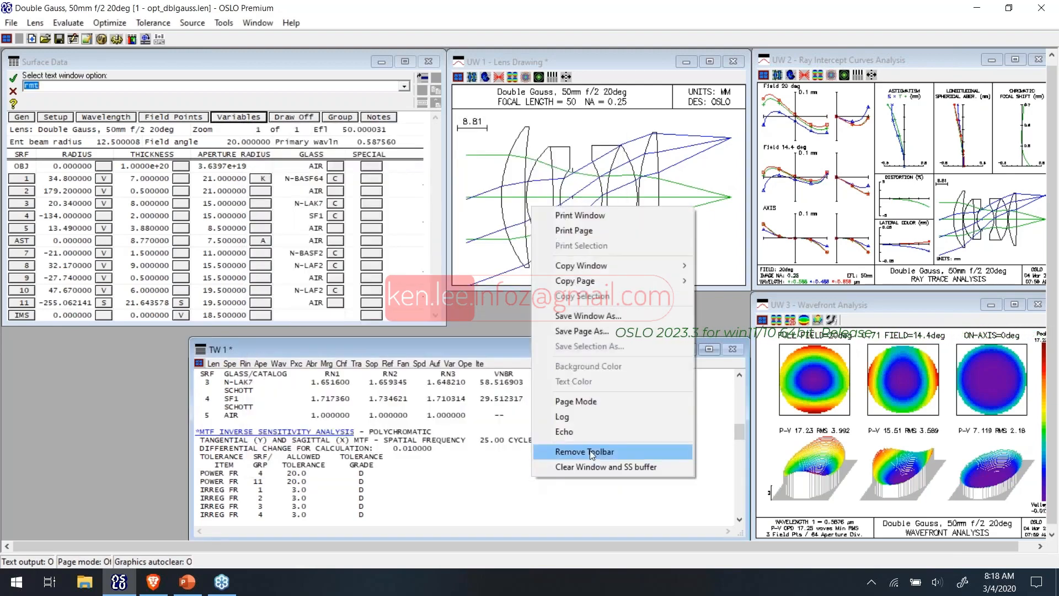
left_click(588, 468)
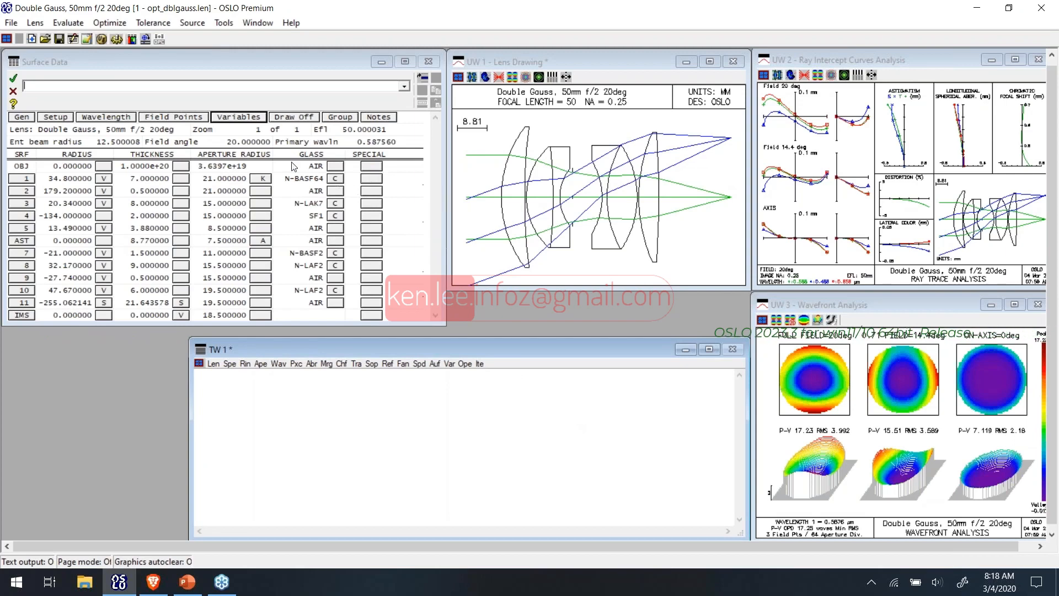
Step: Examine the web_end.ccl script in the text editor and close the editor
left_click(74, 40)
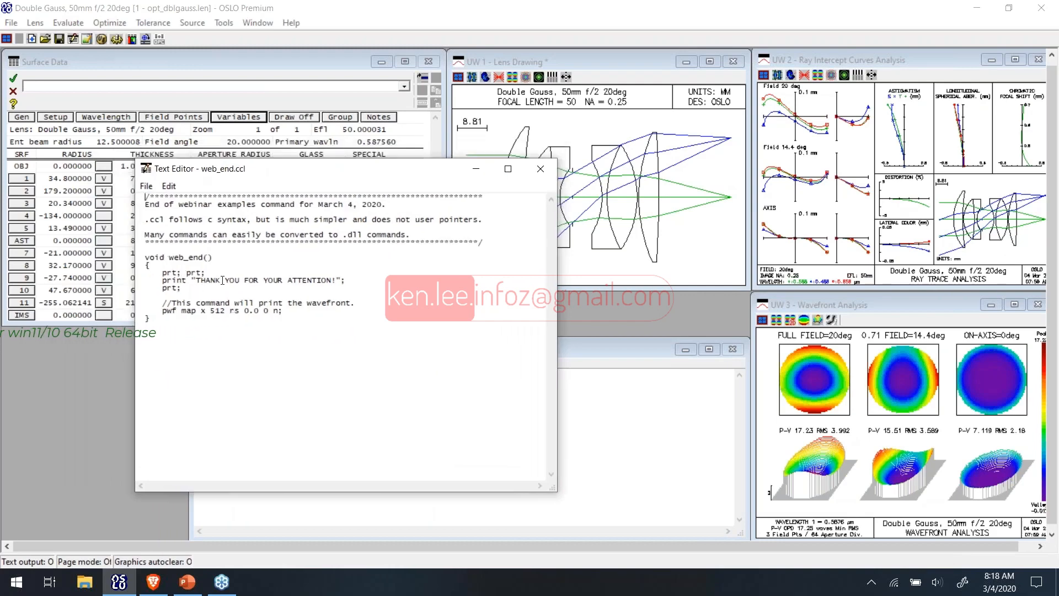
left_click(684, 498)
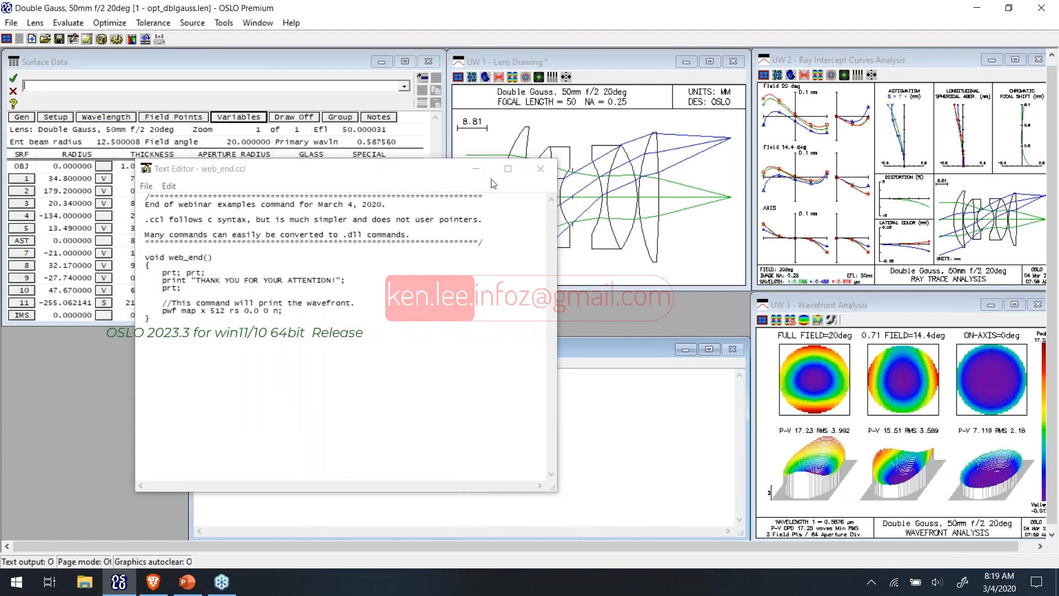
left_click(538, 168)
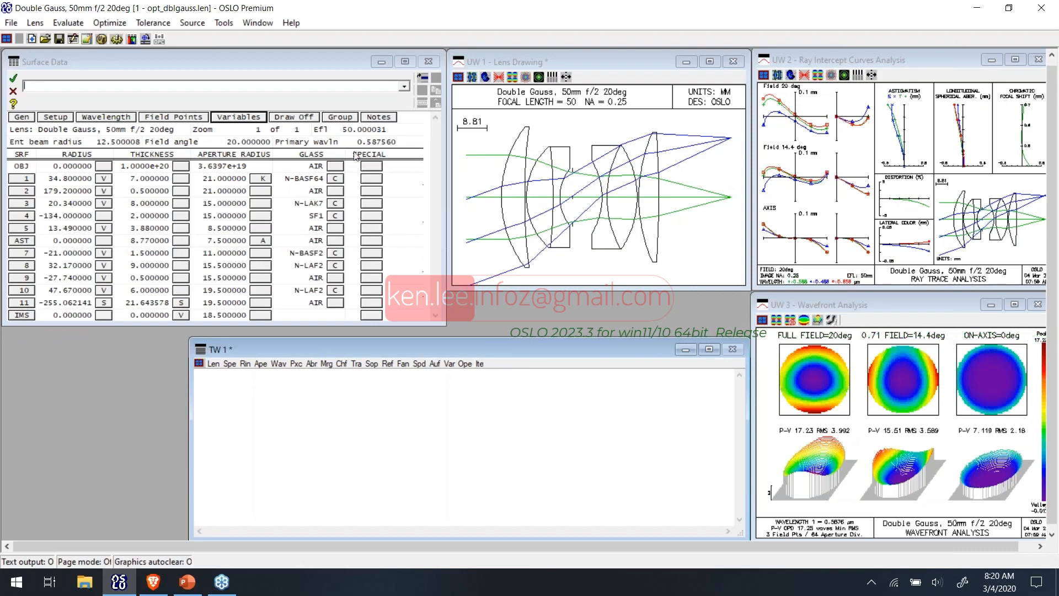
Step: Optimize the double Gauss lens with a full damped-least-squares iteration of 10 iterations and standard printing
left_click(110, 23)
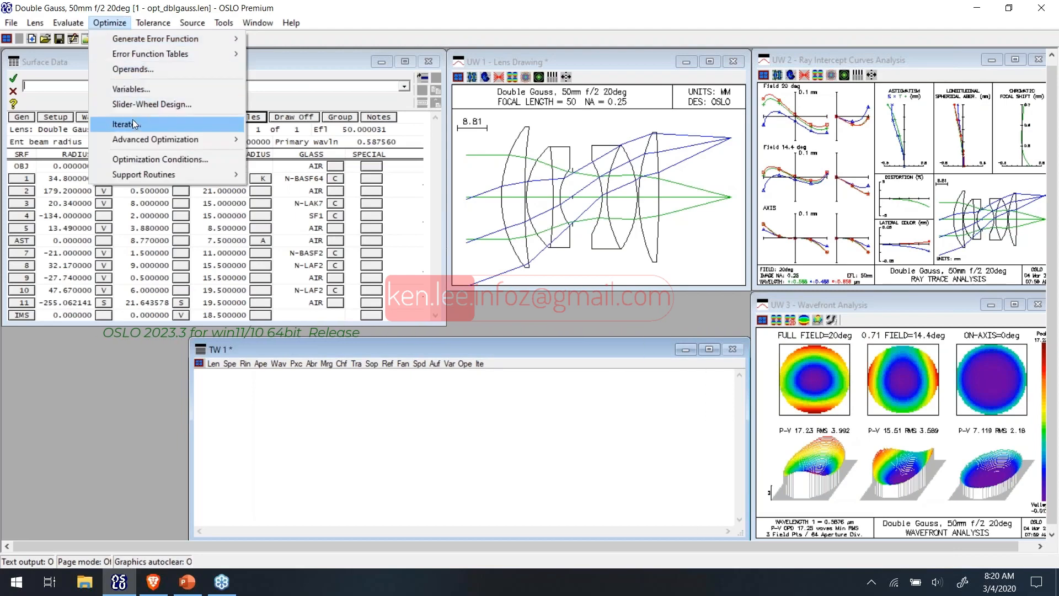
left_click(133, 124)
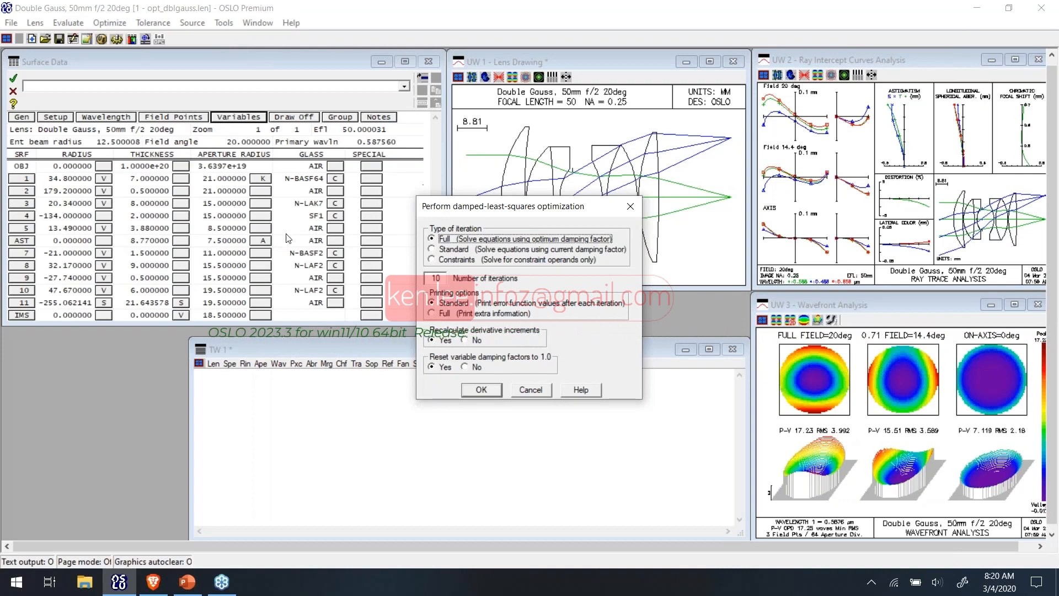
left_click(488, 390)
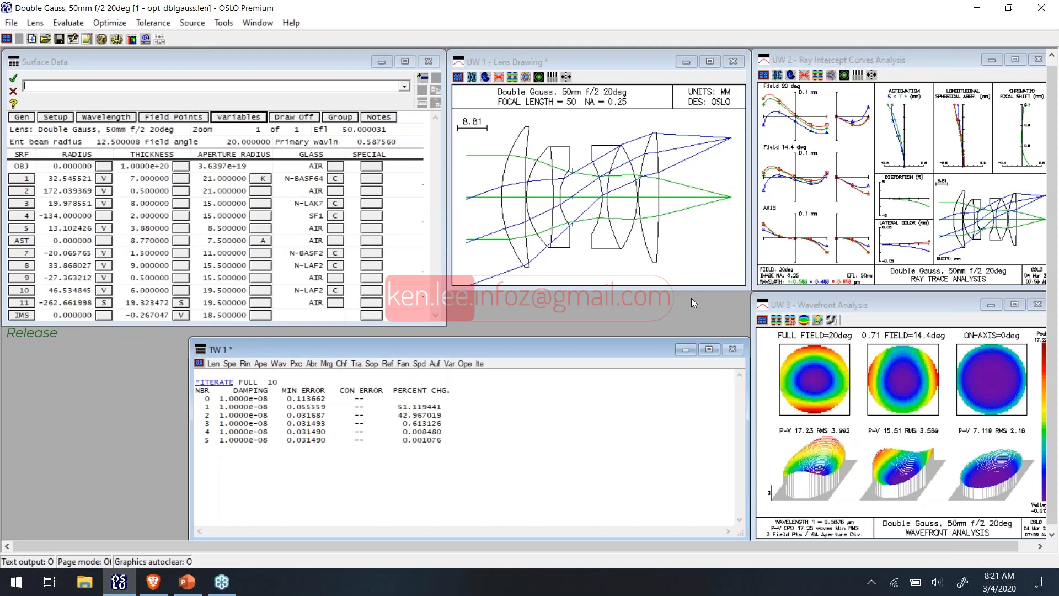
Step: Update the wavefront, ray intercept curves and lens drawing windows one by one for the optimized lens
type("uda")
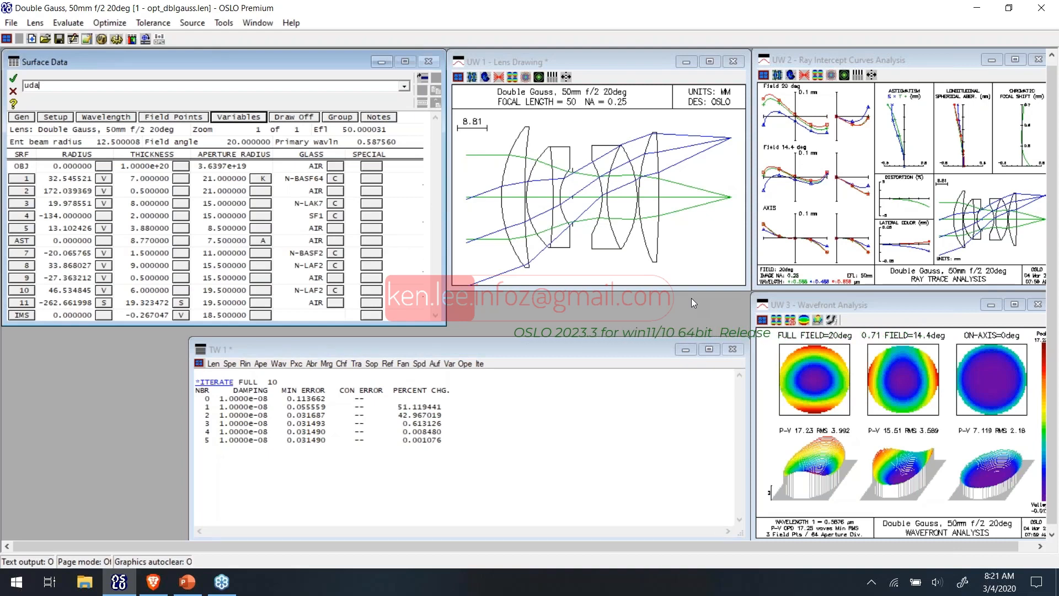
key("BackSpace")
key("BackSpace")
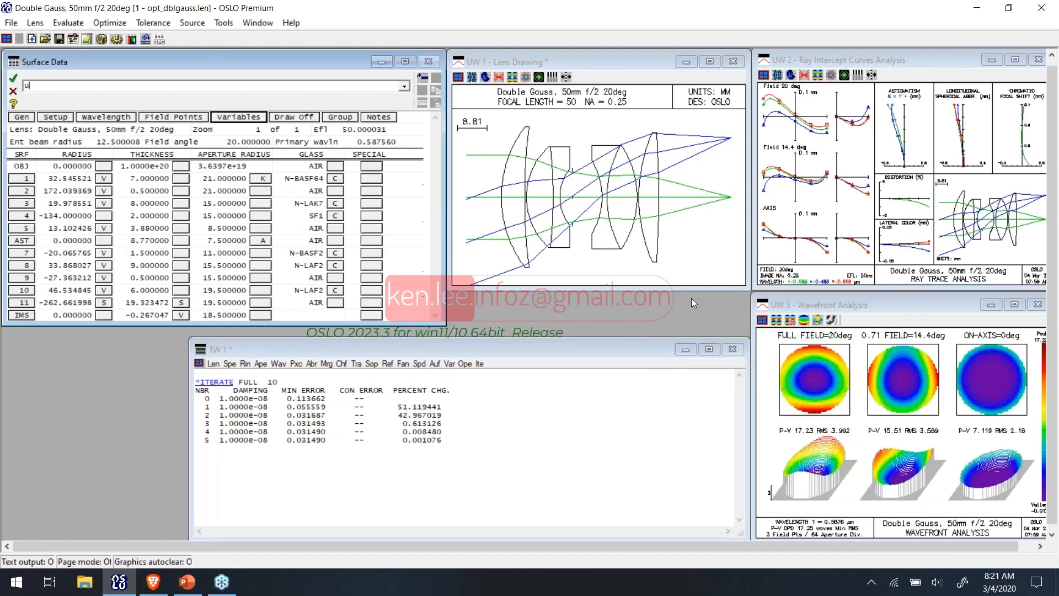
key("BackSpace")
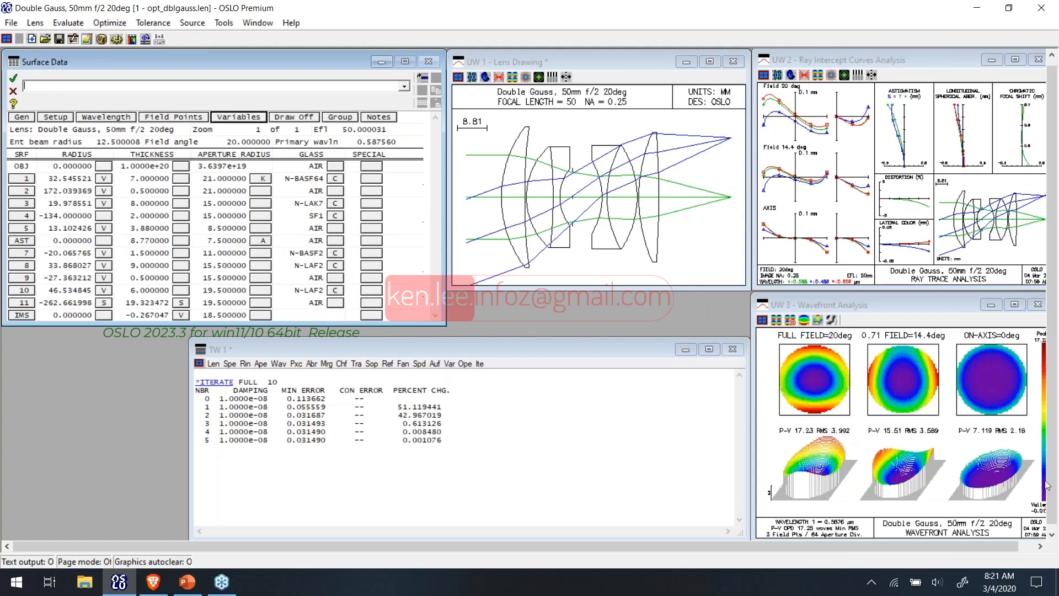
left_click(951, 496)
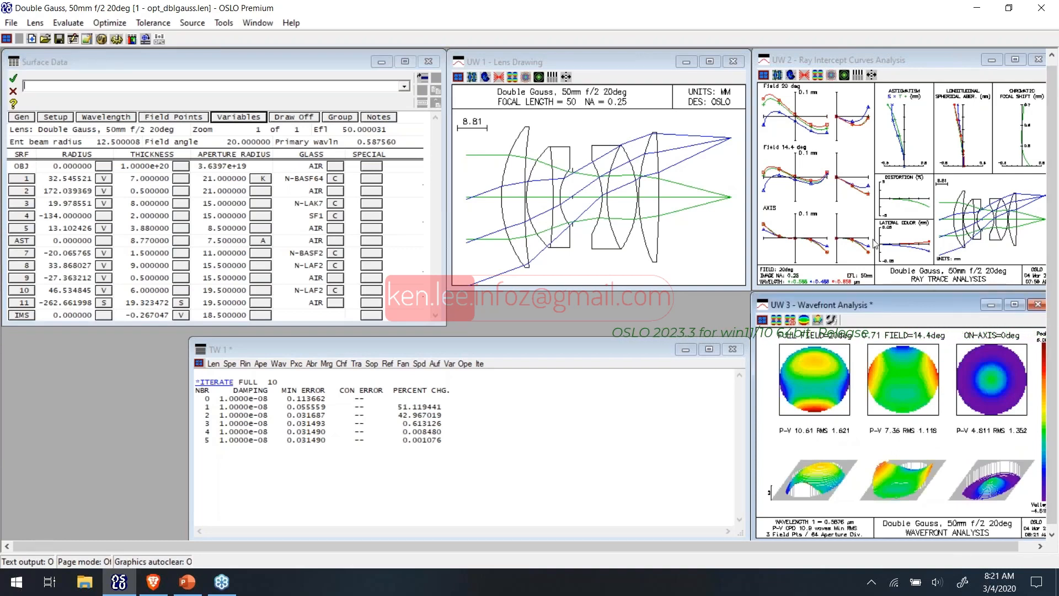
left_click(821, 164)
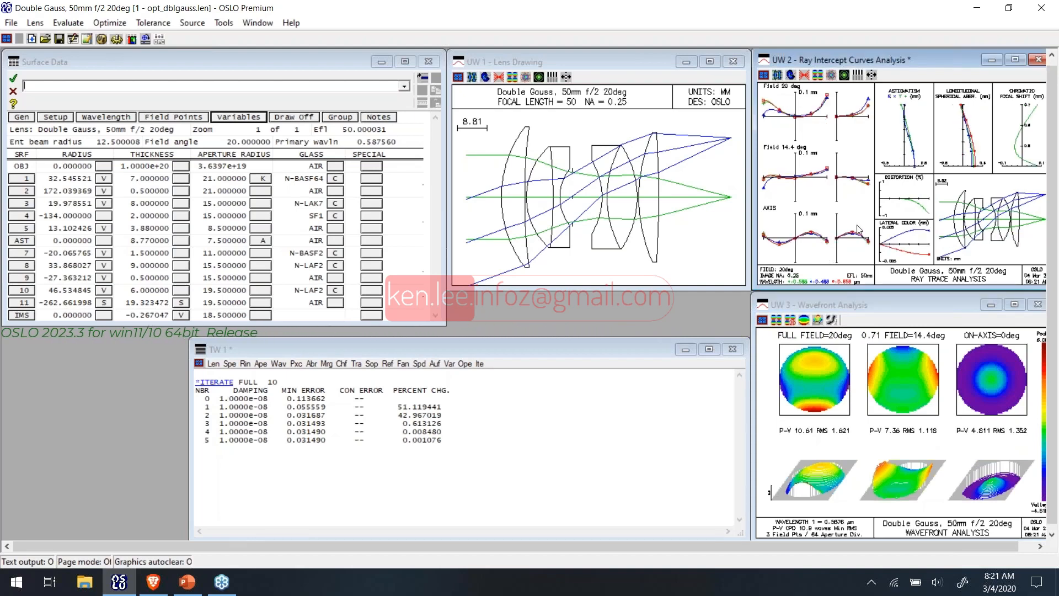
left_click(650, 203)
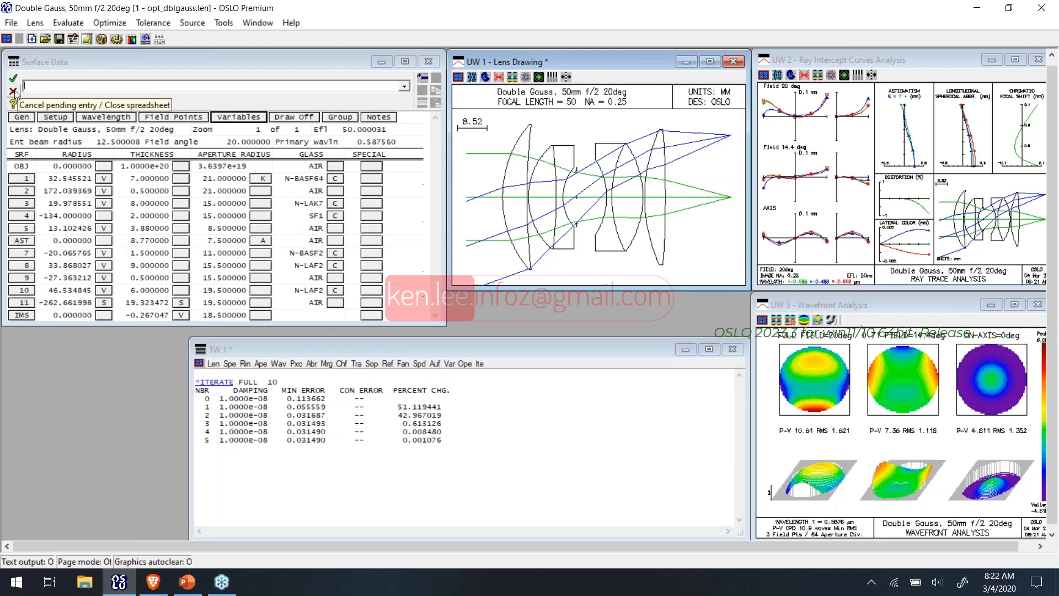
Step: Close the double Gauss surface data spreadsheet, discarding all changes made to the lens
left_click(47, 140)
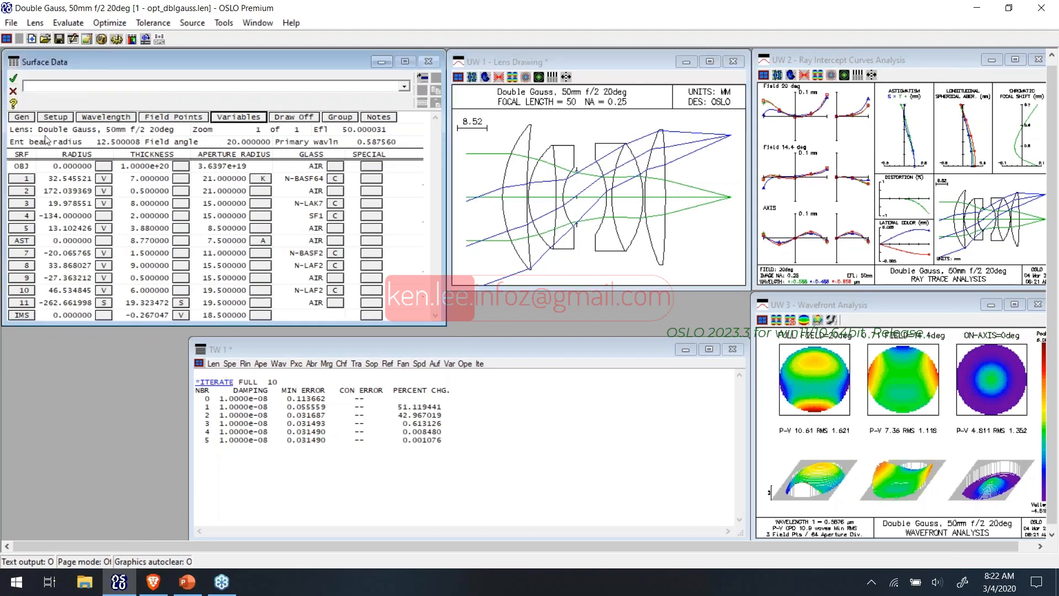
left_click(13, 92)
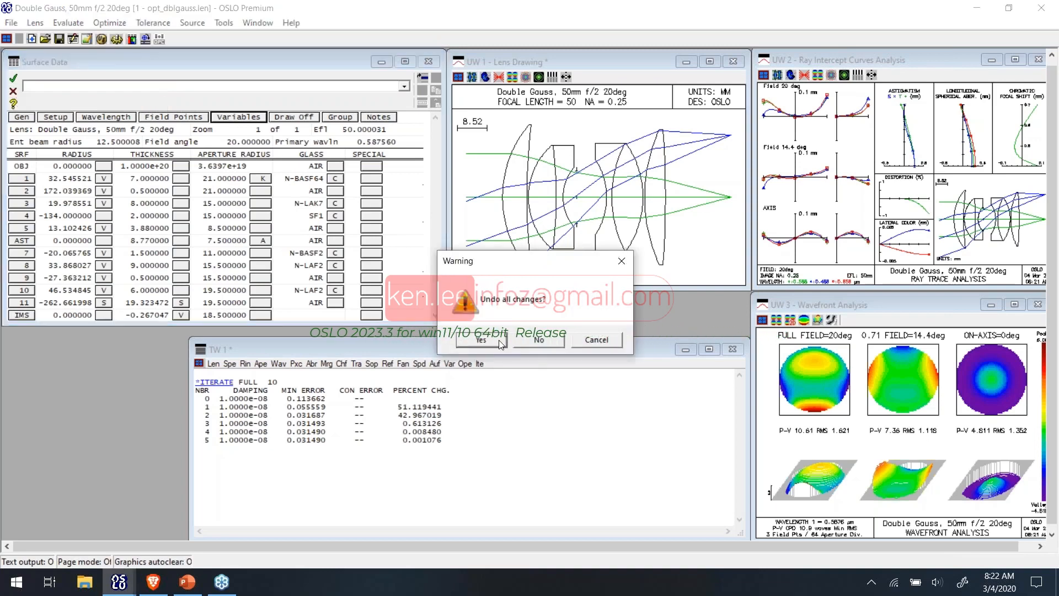
left_click(502, 343)
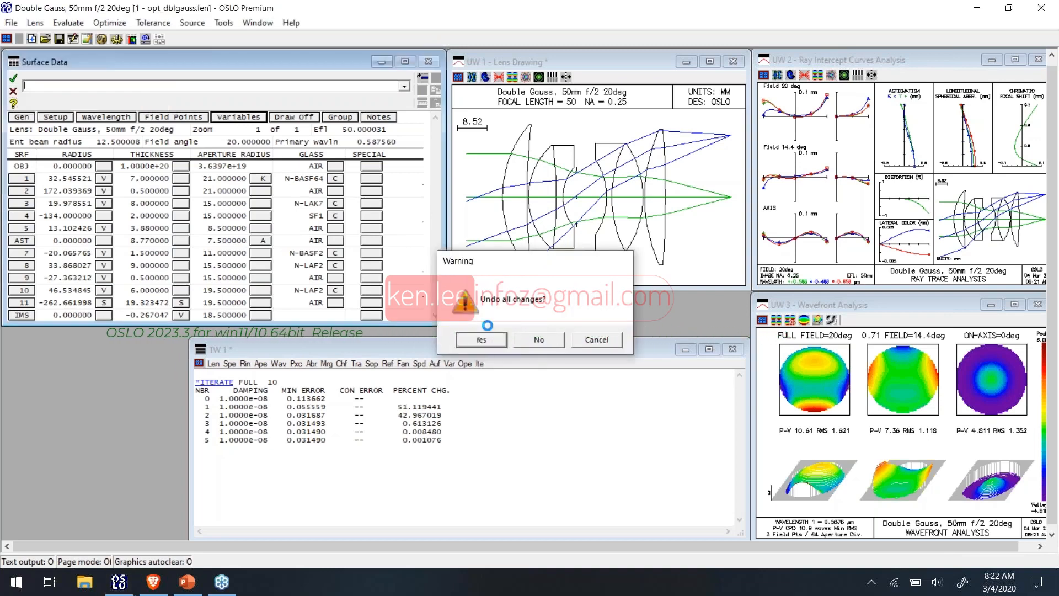
Step: Open the lens file 2 - nikofish.len and update all graphics windows with the uda command
left_click(50, 40)
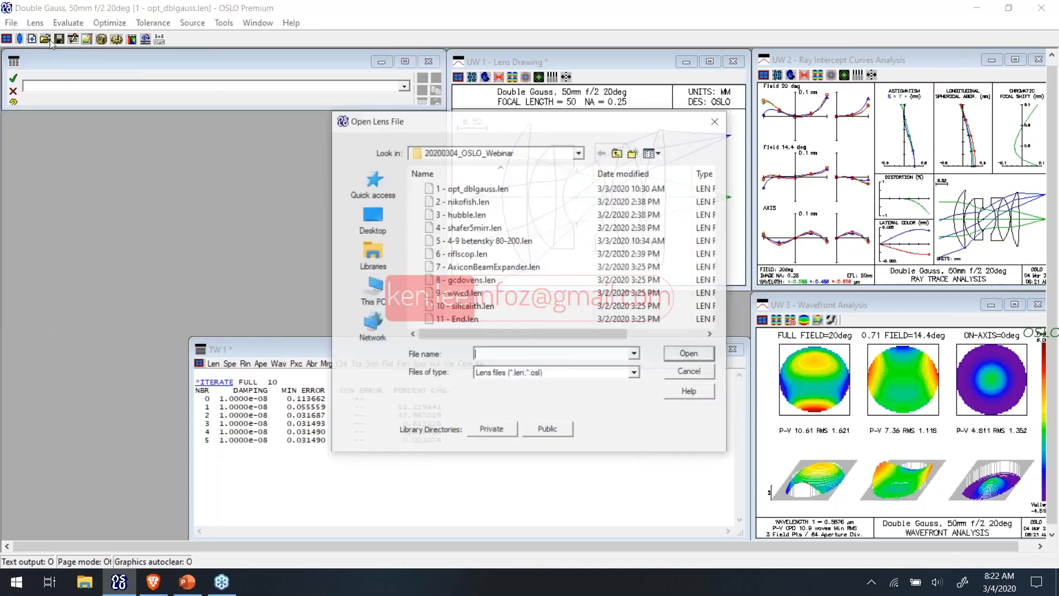
left_click(465, 203)
double_click(464, 203)
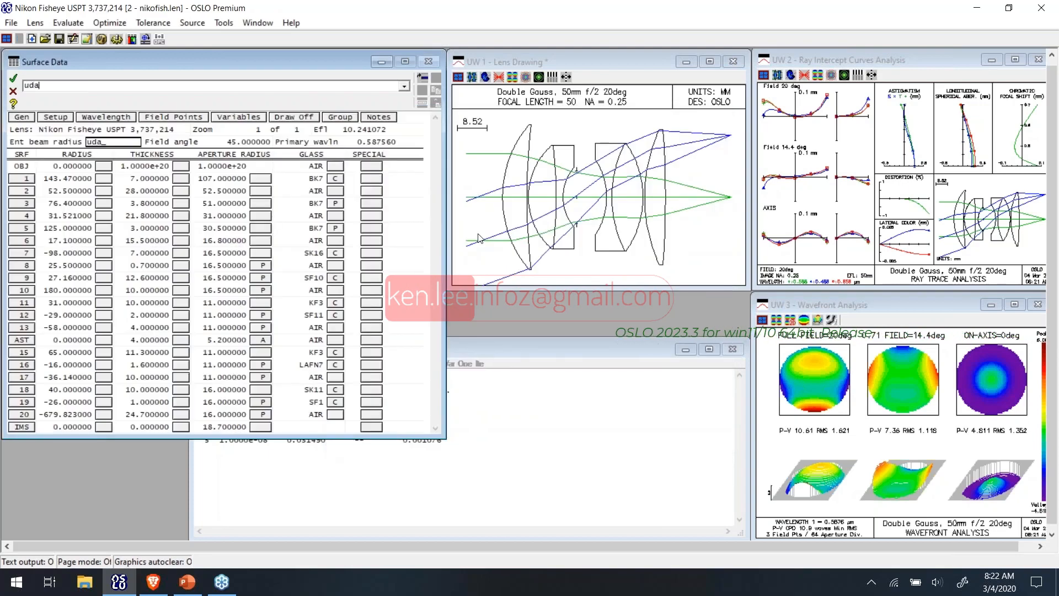
key("Return")
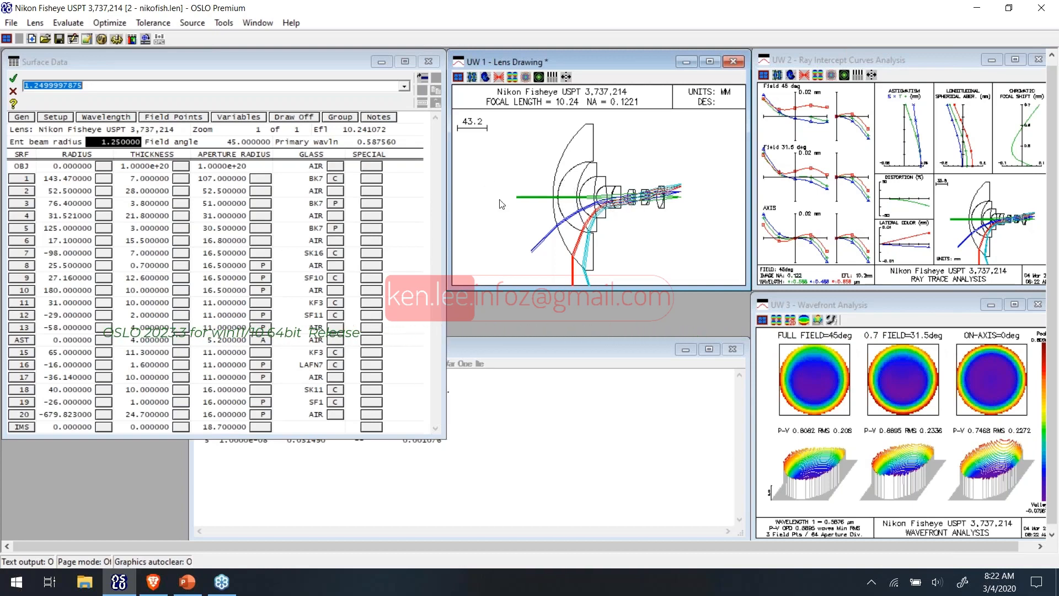
Step: Open 3 - hubble.len to view its telescope layout and analysis plots, followed by 4 - shafer5mirr.len
left_click(47, 43)
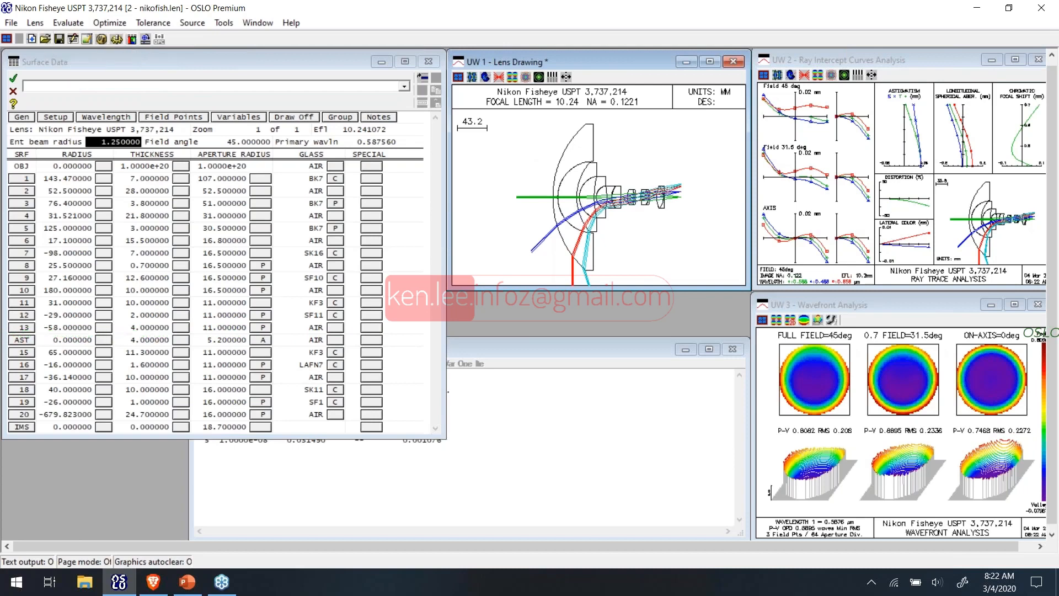
double_click(461, 215)
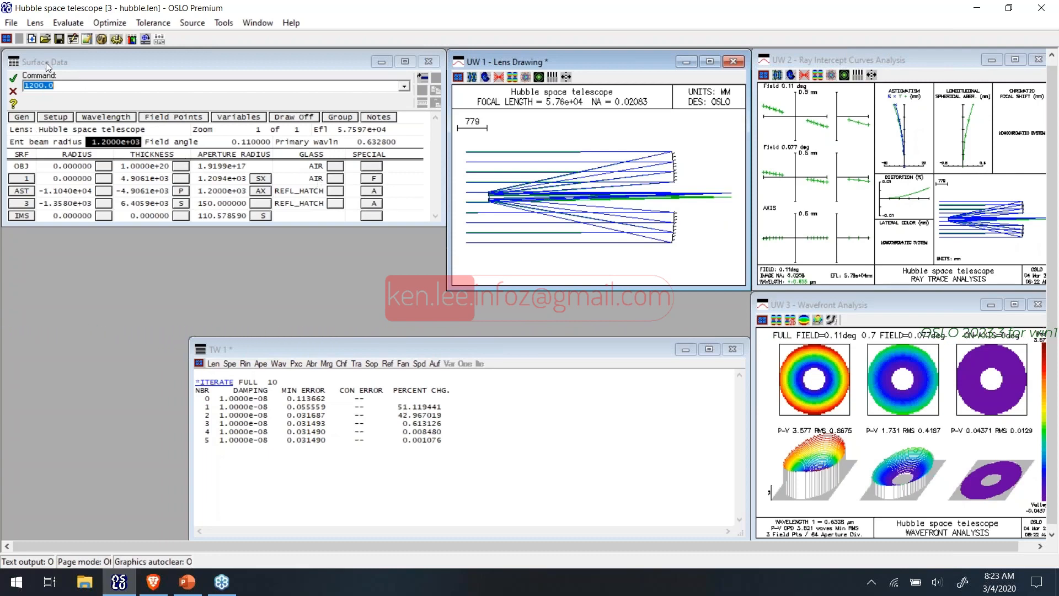
left_click(45, 39)
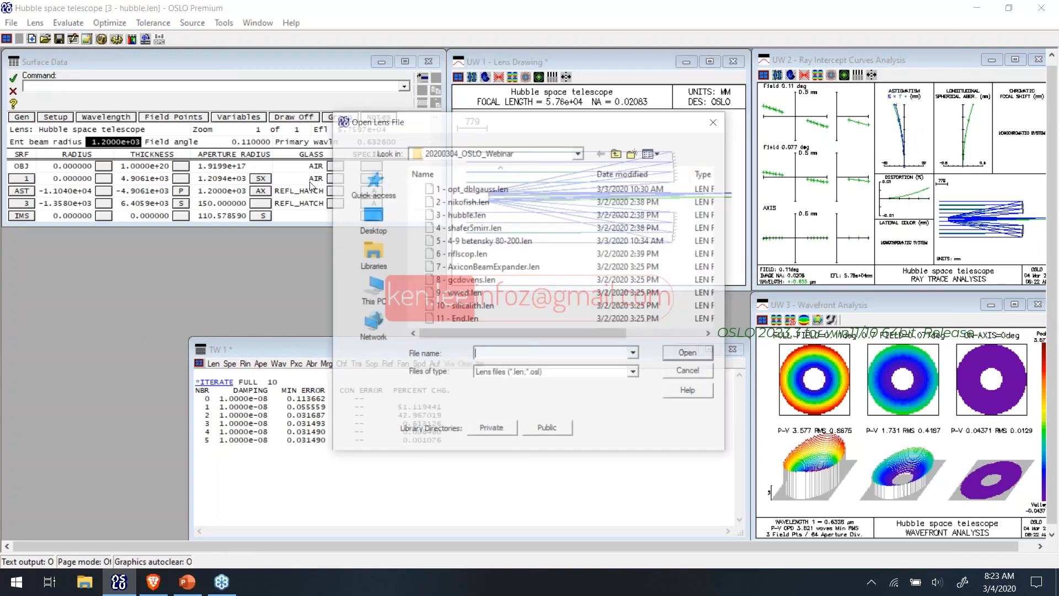
left_click(473, 228)
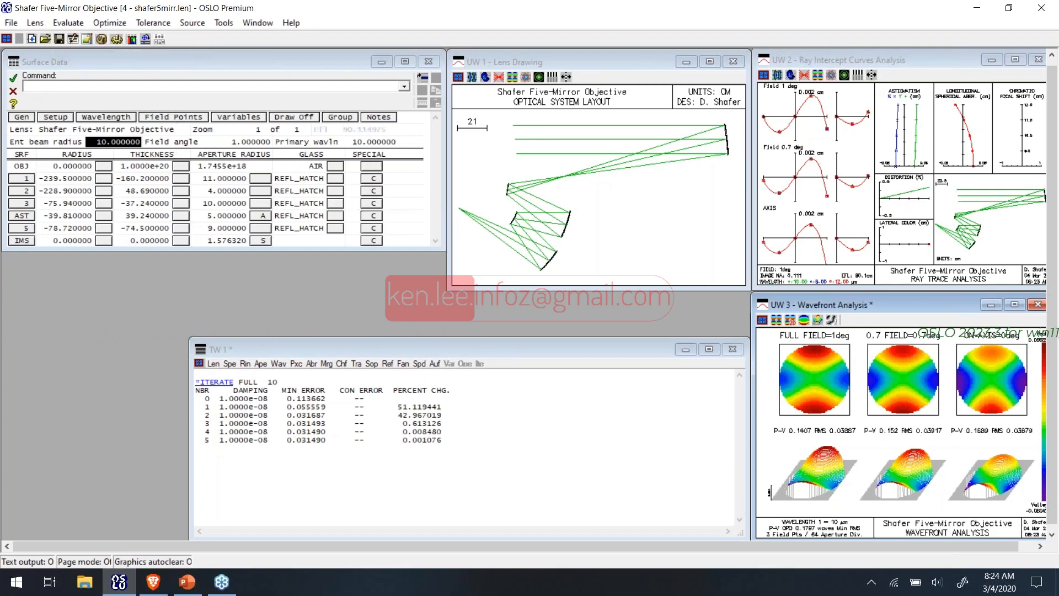
Step: Open the zoom lens file 5 - 4-9 betensky 80-200.len and update all graphics windows with the uda command
left_click(48, 38)
double_click(467, 241)
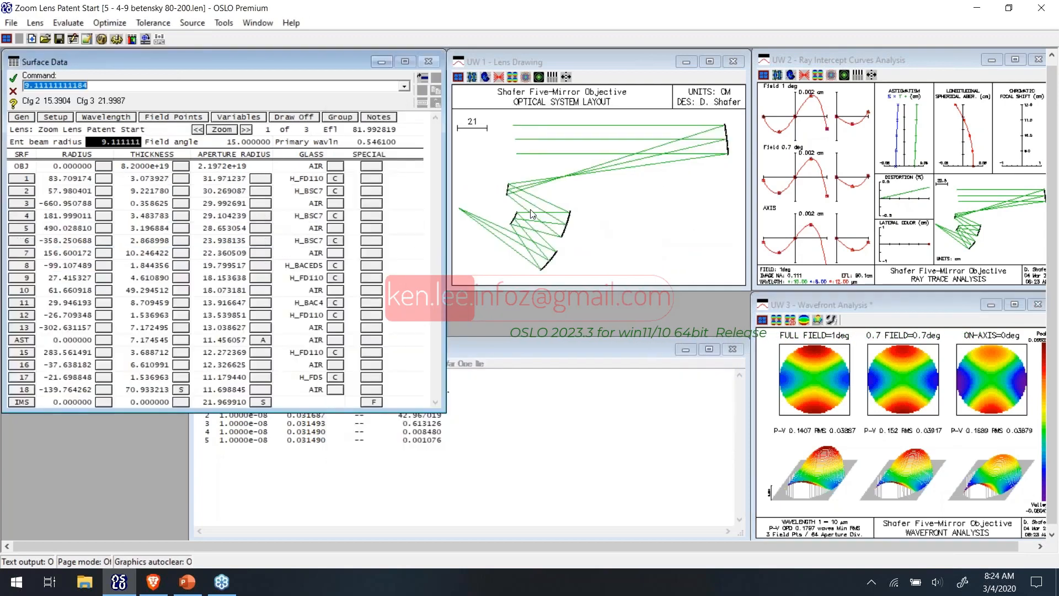
type("uda")
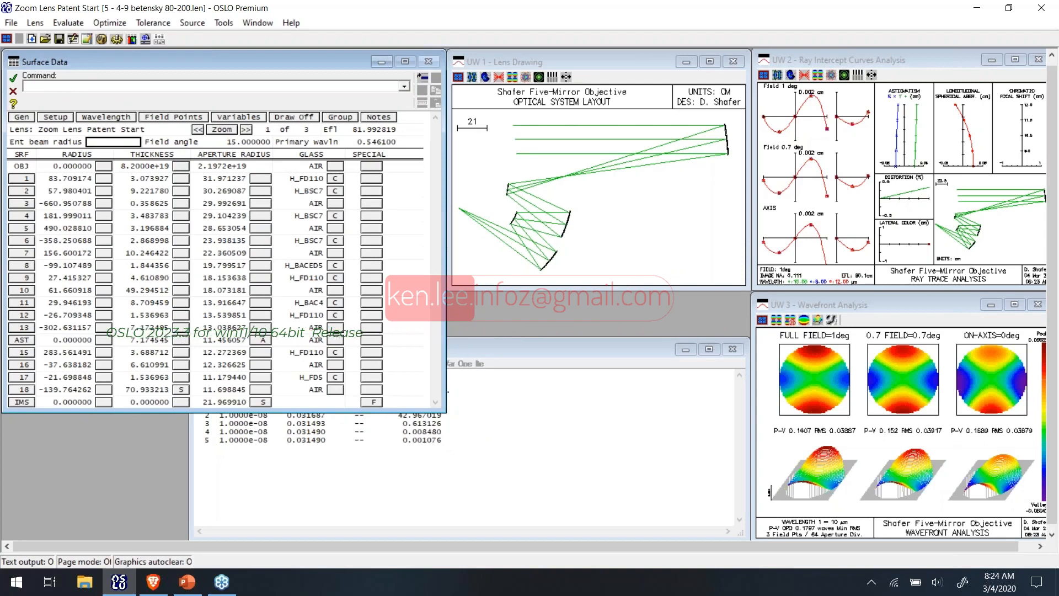
key("Return")
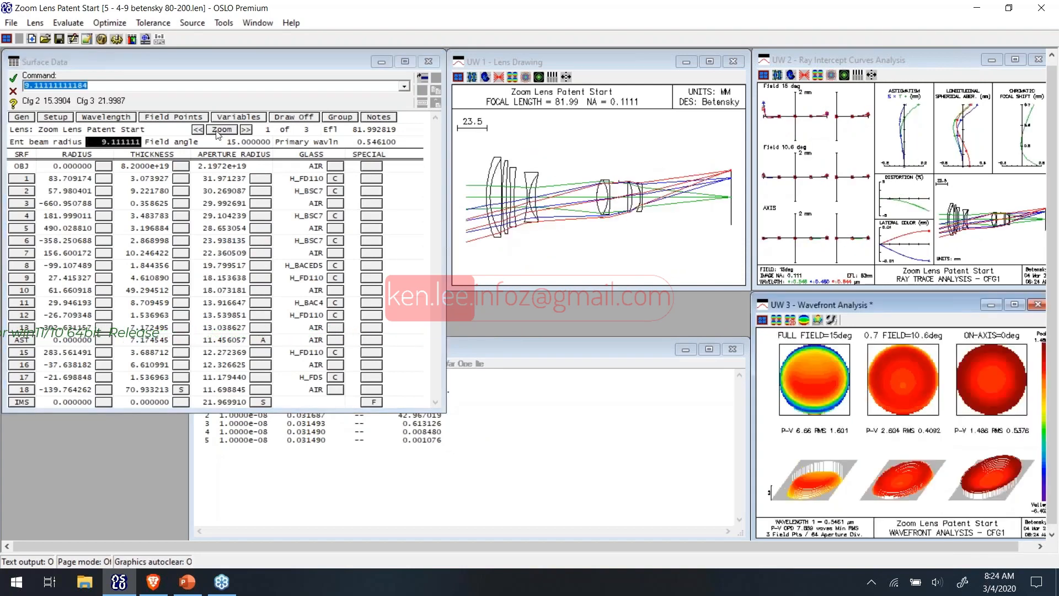
Step: Open the zoom data spreadsheet to review its parameters, accept it, and switch the zoom lens to configuration 2
left_click(218, 131)
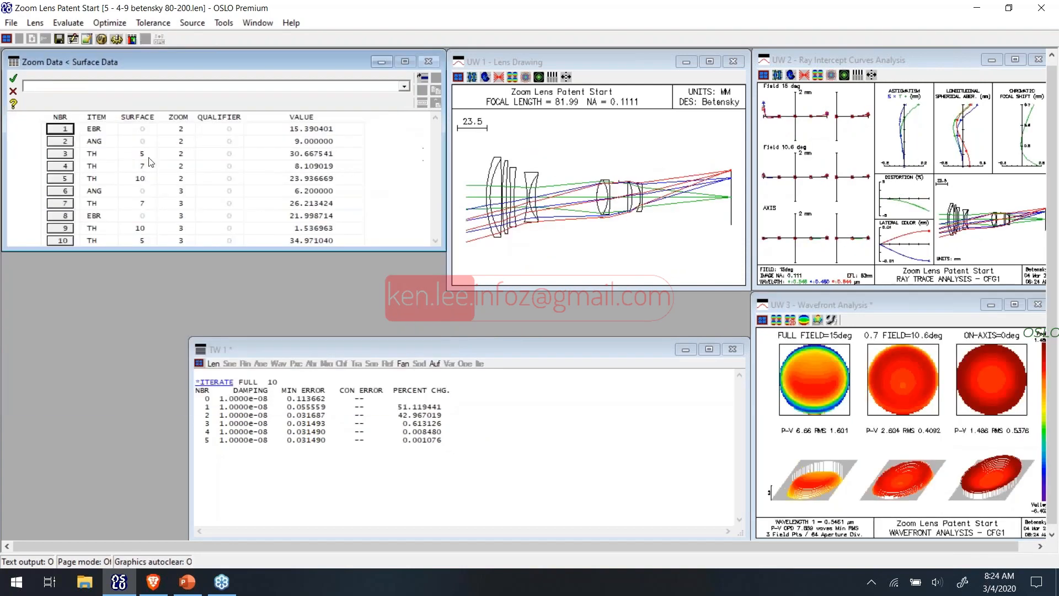
left_click(14, 79)
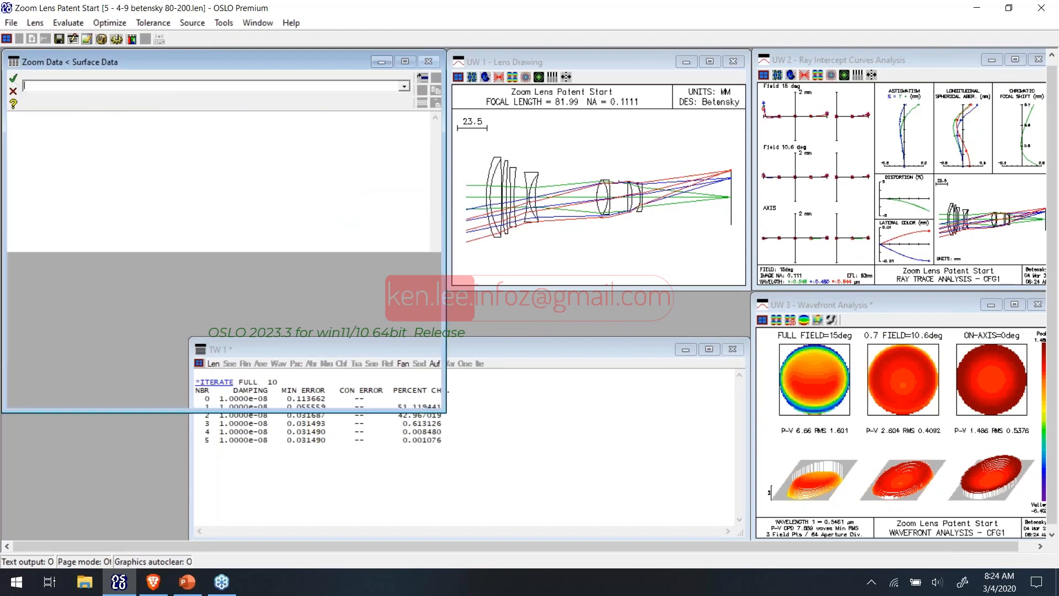
left_click(245, 129)
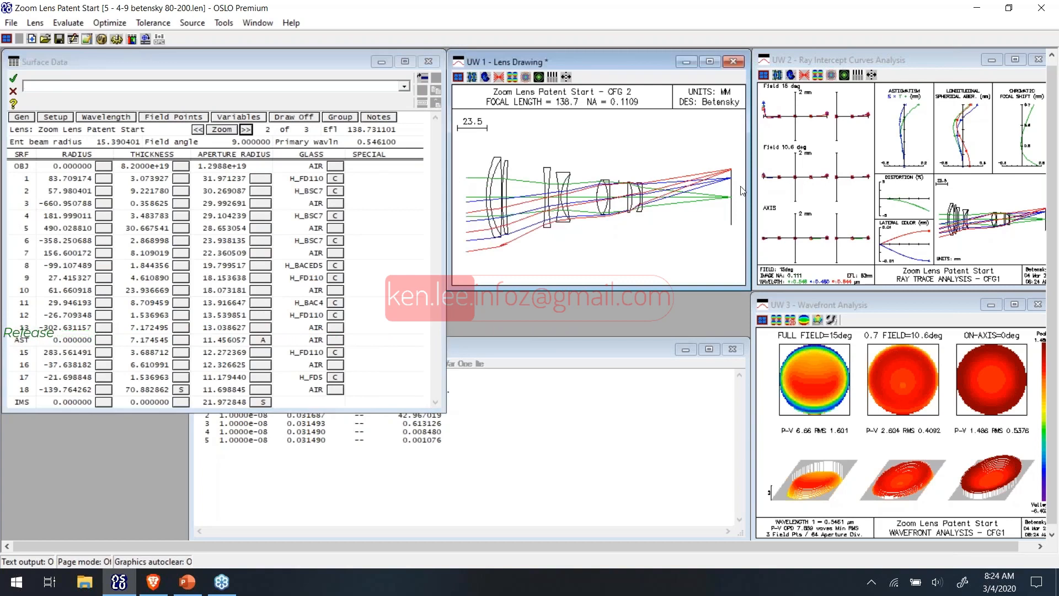
left_click(458, 77)
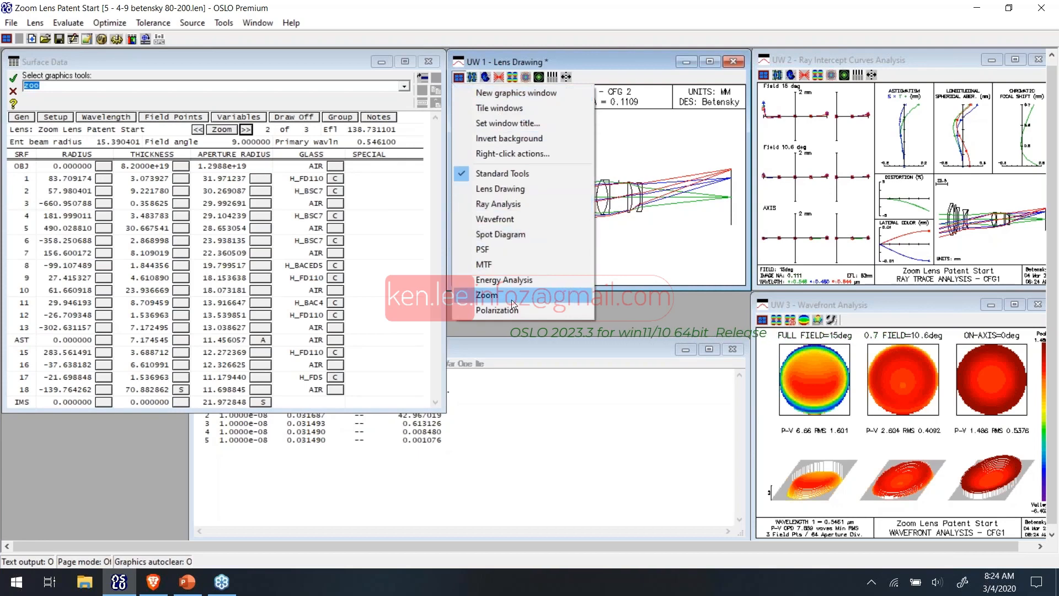
left_click(657, 240)
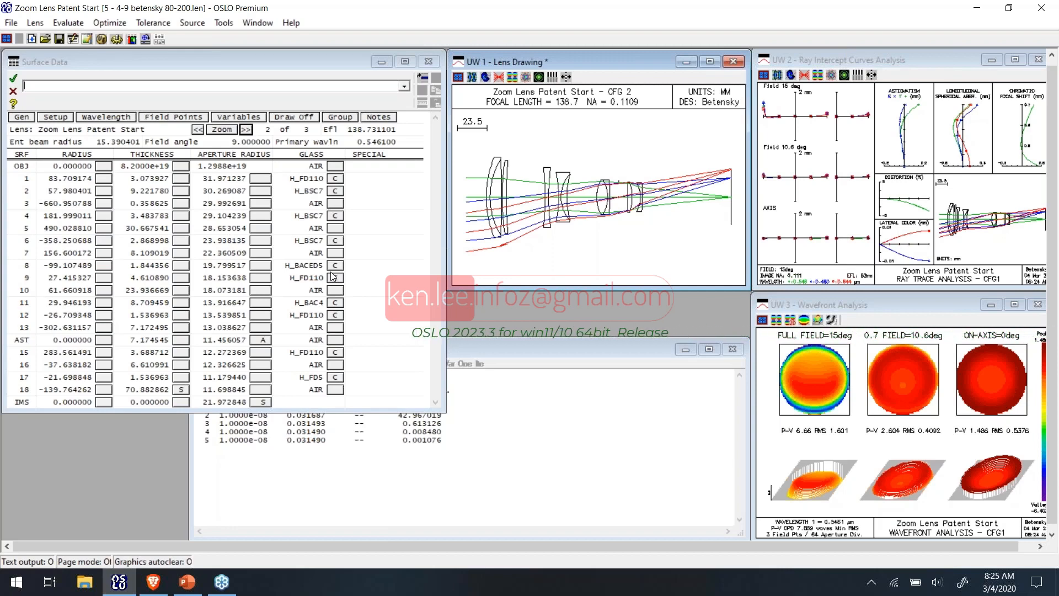
scroll(81, 177, "up", 1)
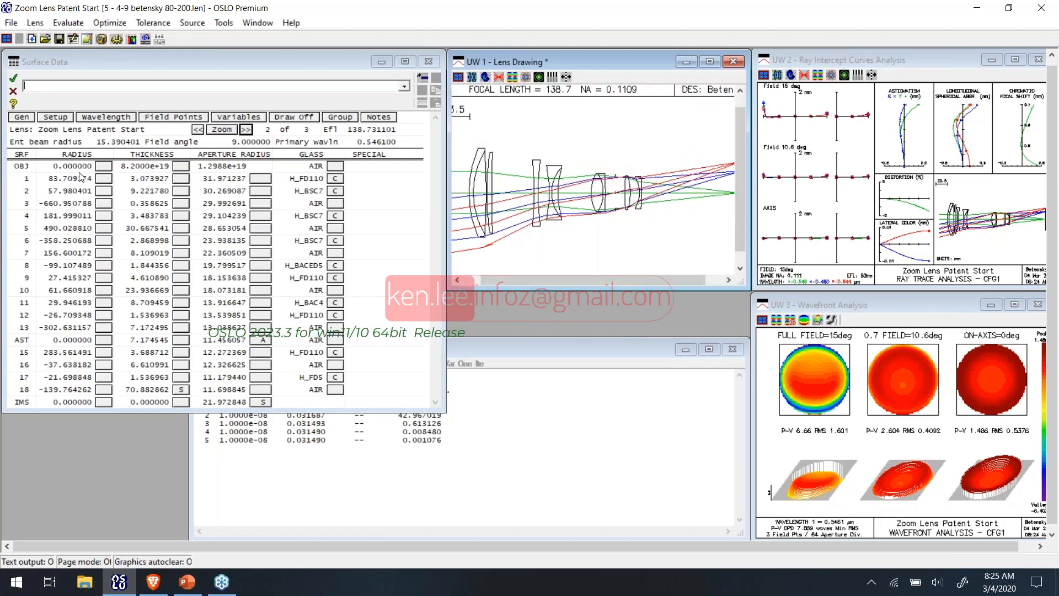
scroll(81, 177, "down", 1)
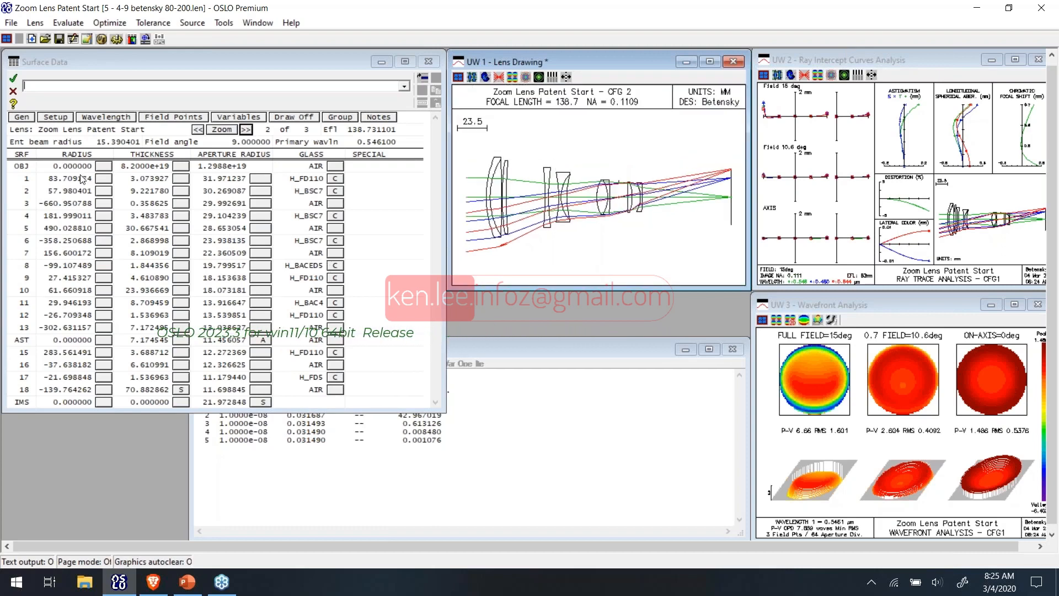
Step: Close the zoom lens surface data, discarding changes, and open the lens file 6 - riflscop.len to view its surface data
left_click(14, 91)
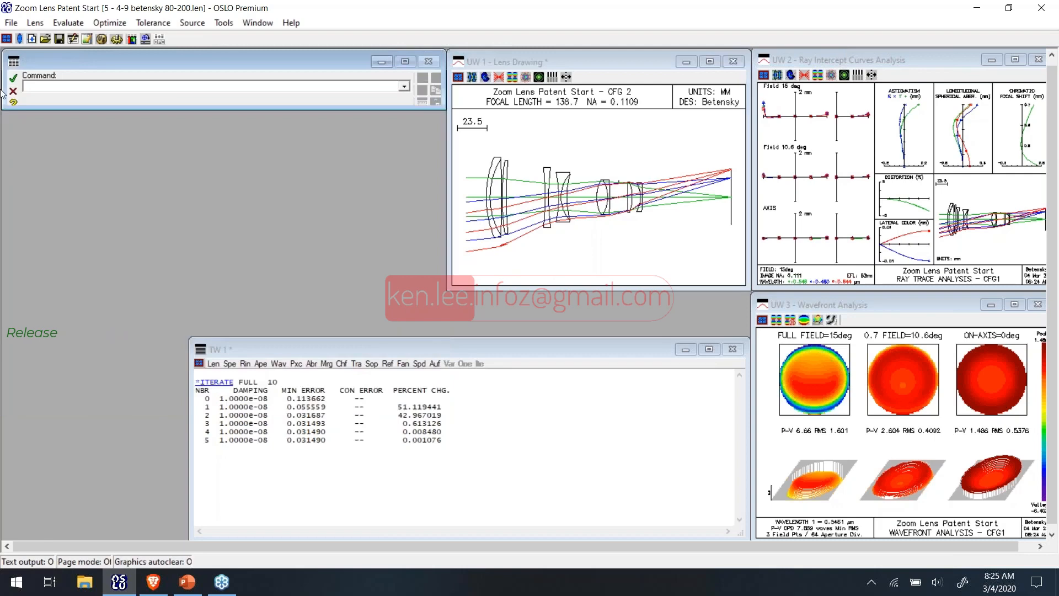
left_click(46, 40)
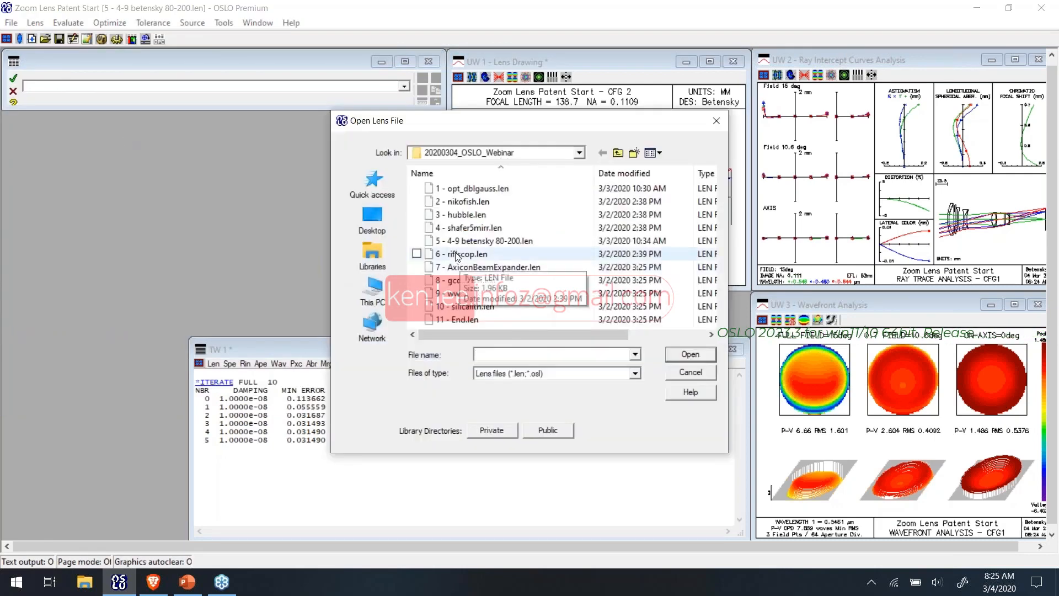
double_click(455, 255)
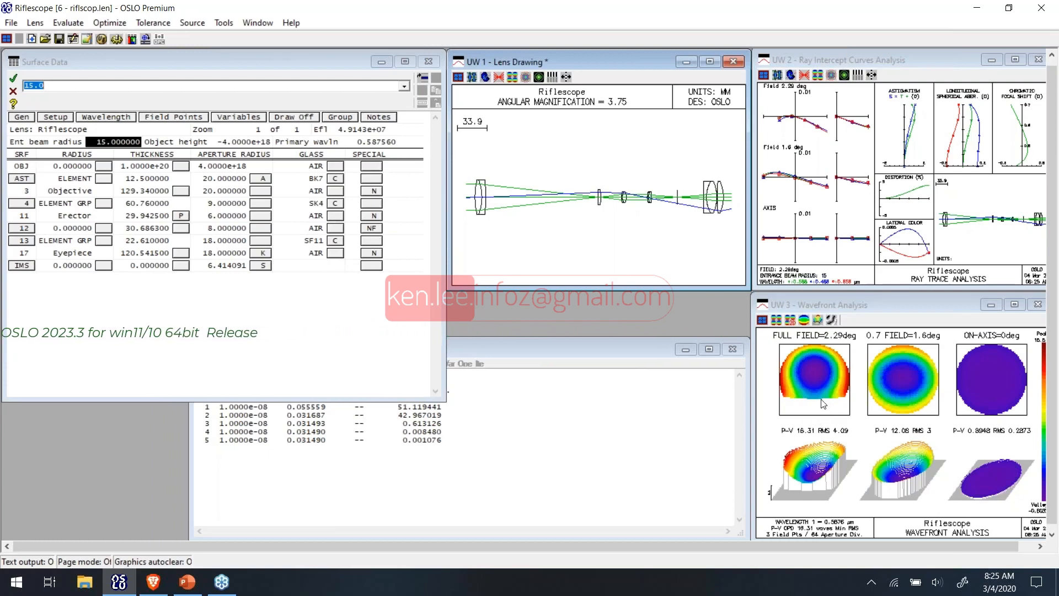
left_click(308, 378)
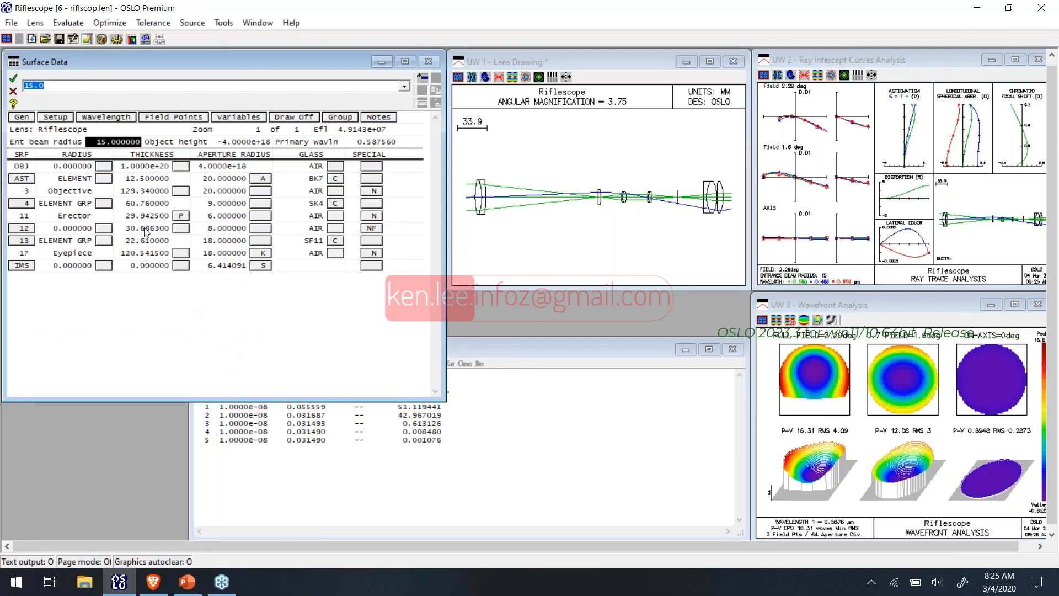
Step: Open 7 - AxiconBeamExpander.len and draw it as a shaded solid in the UW 1 lens drawing window
left_click(45, 39)
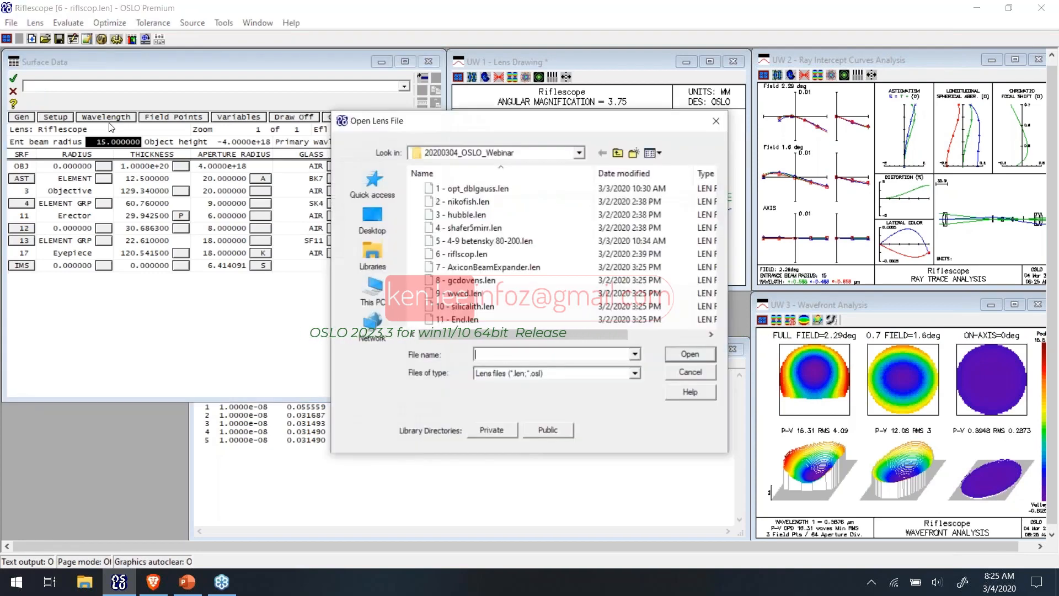
double_click(448, 267)
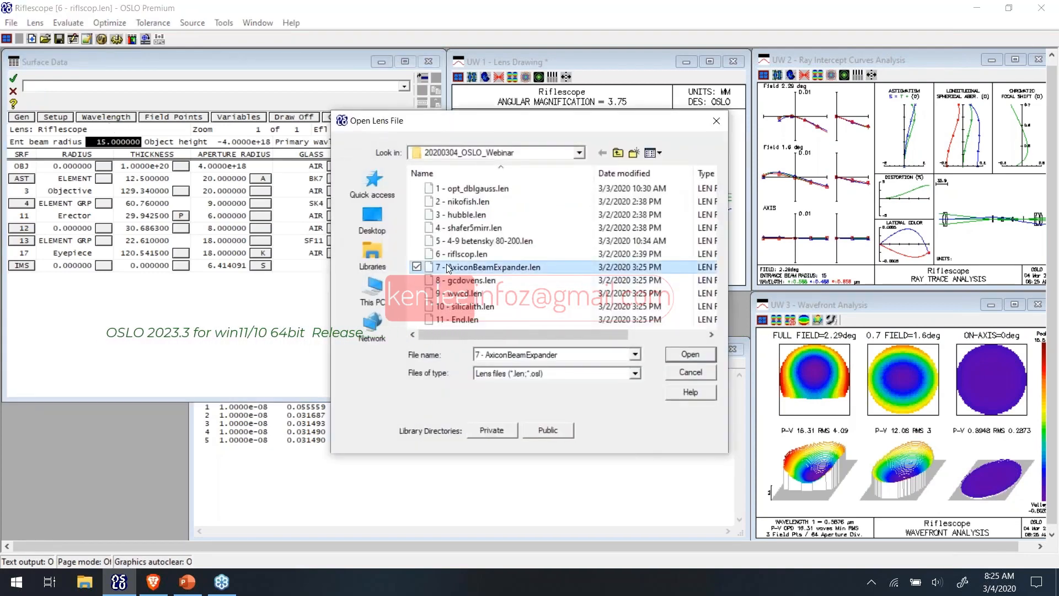
left_click(488, 81)
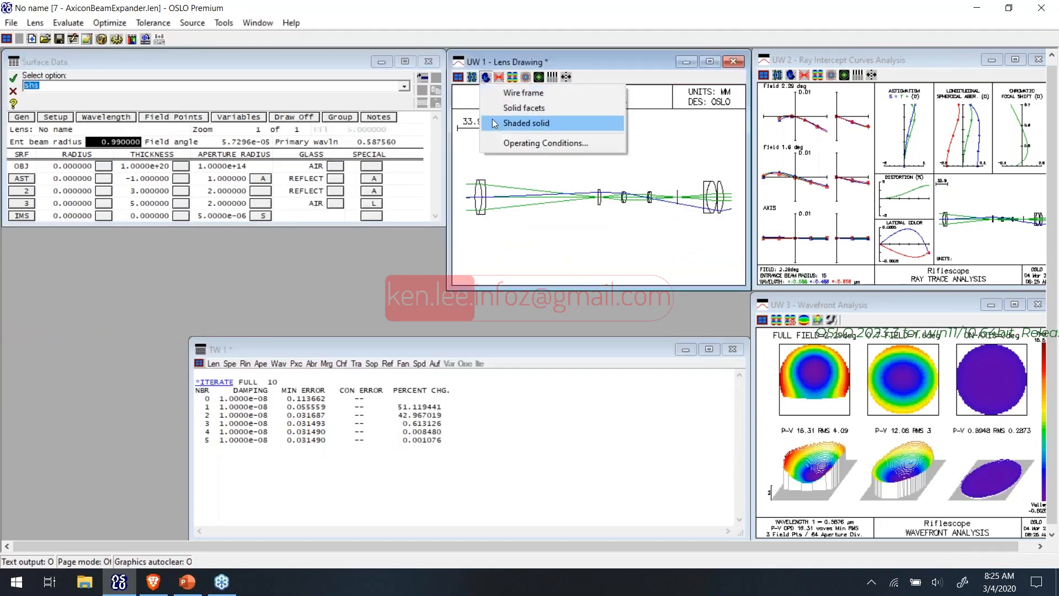
left_click(524, 123)
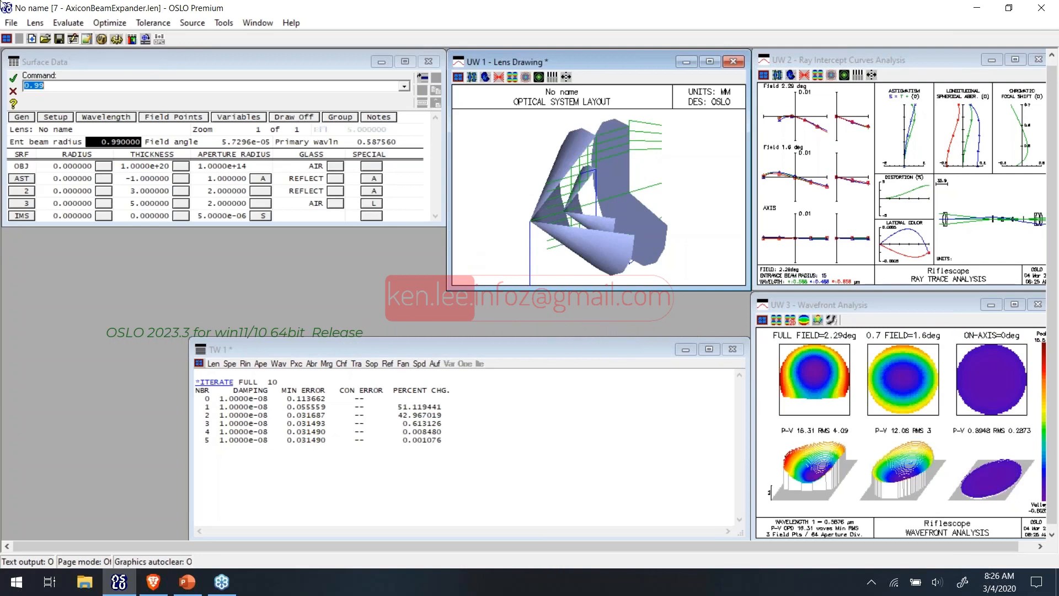
Step: Open the non-sequential Dove prism lens file 8 - gcdovens.len
left_click(47, 42)
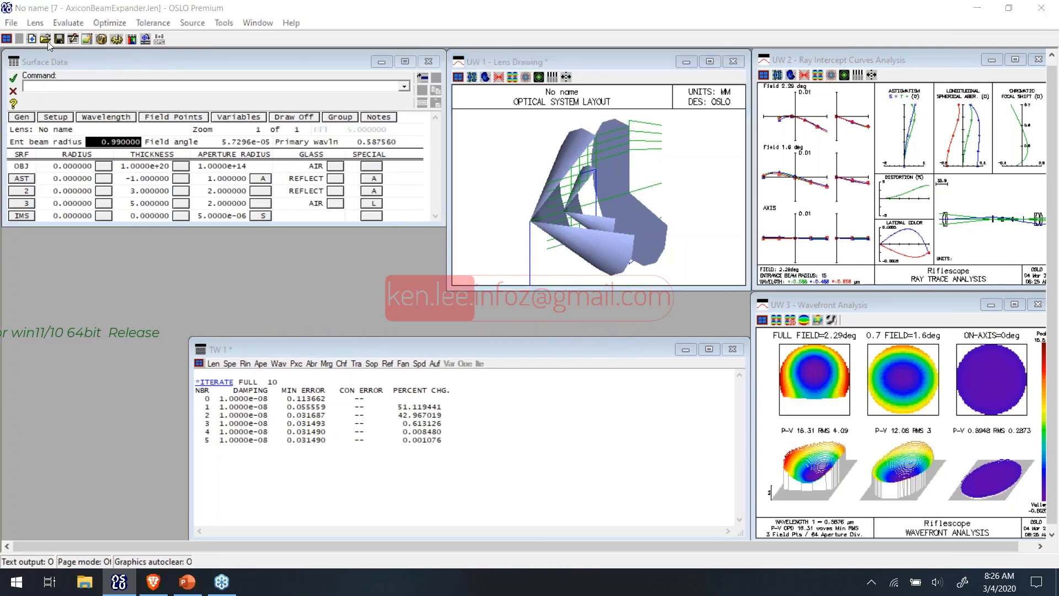
left_click(449, 281)
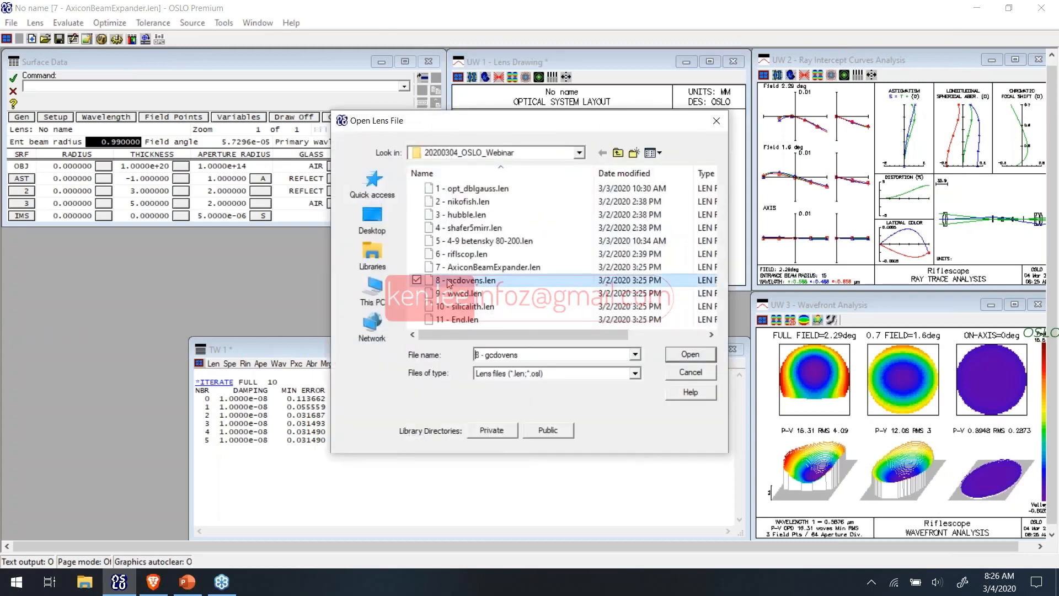
left_click(690, 354)
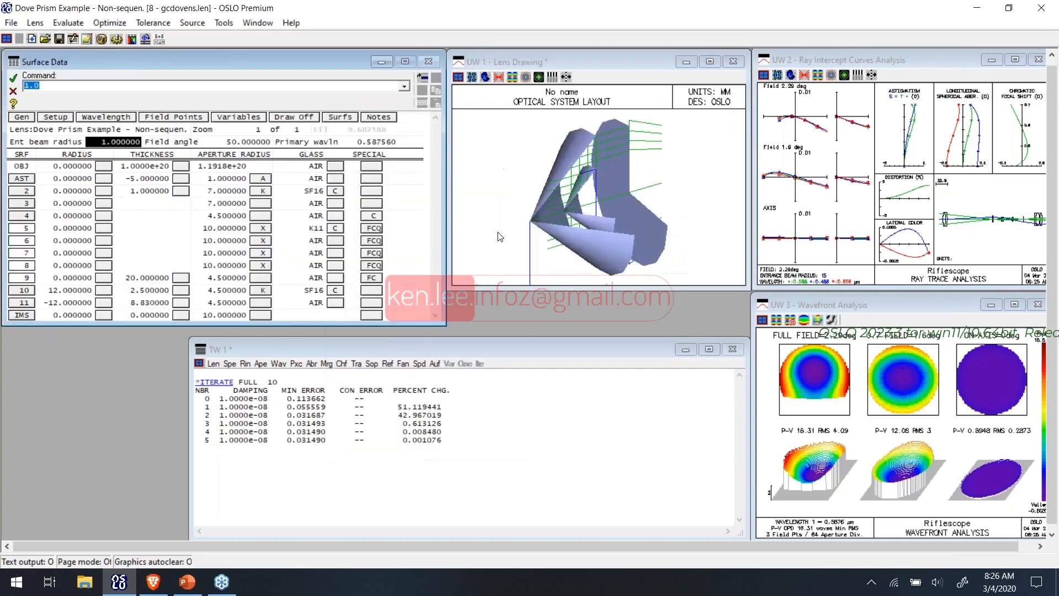
Step: Refresh the shaded Dove prism layout in UW 1 and draw its 2D plan view in UW 2
double_click(498, 234)
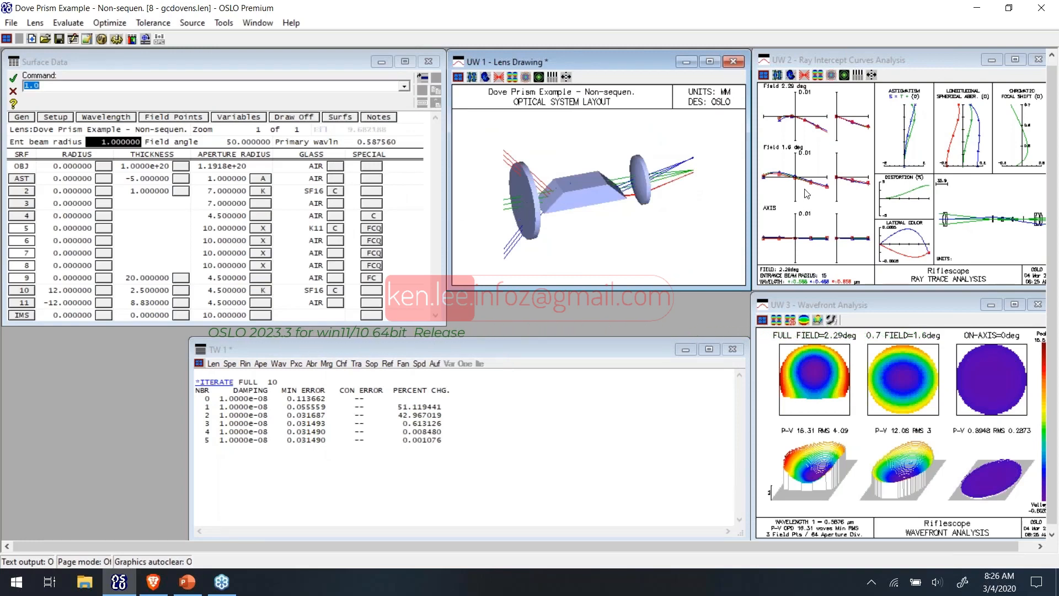
left_click(778, 75)
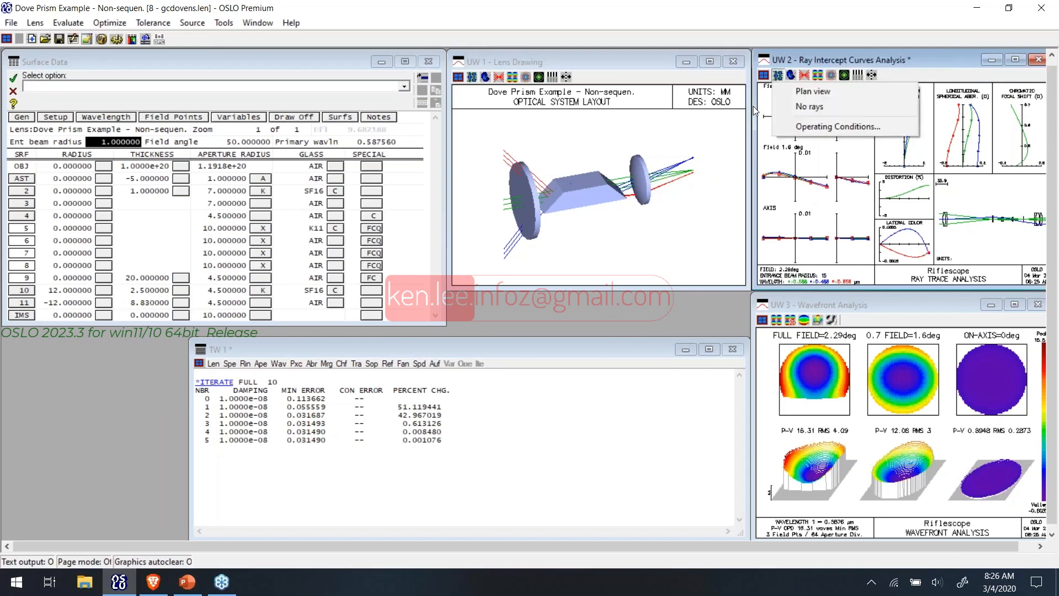
left_click(788, 92)
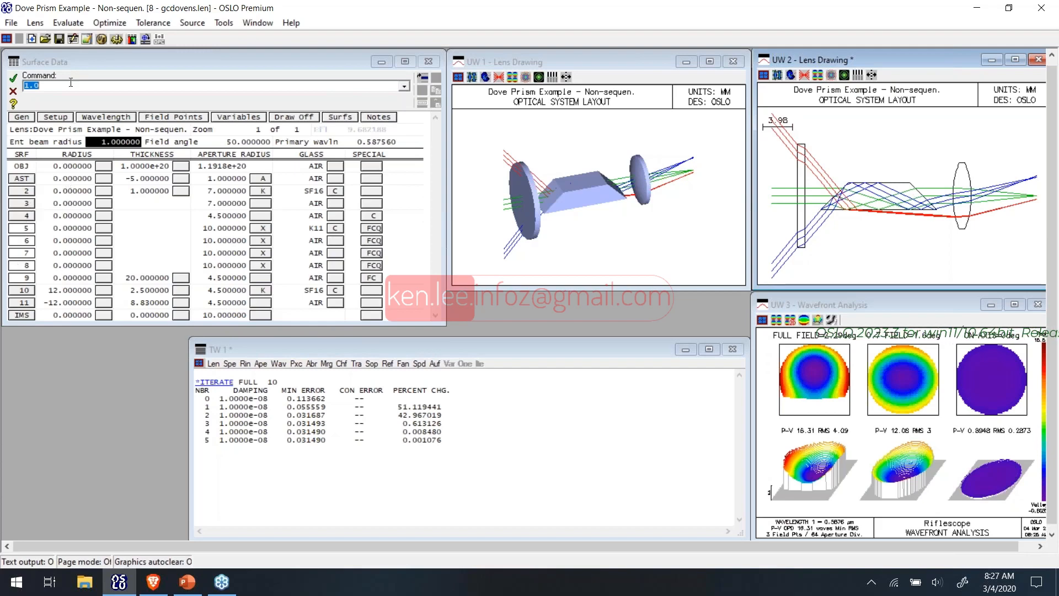
Step: Close the Dove prism surface data, discarding changes, and open the lens file 9 - wwcd.len
left_click(14, 92)
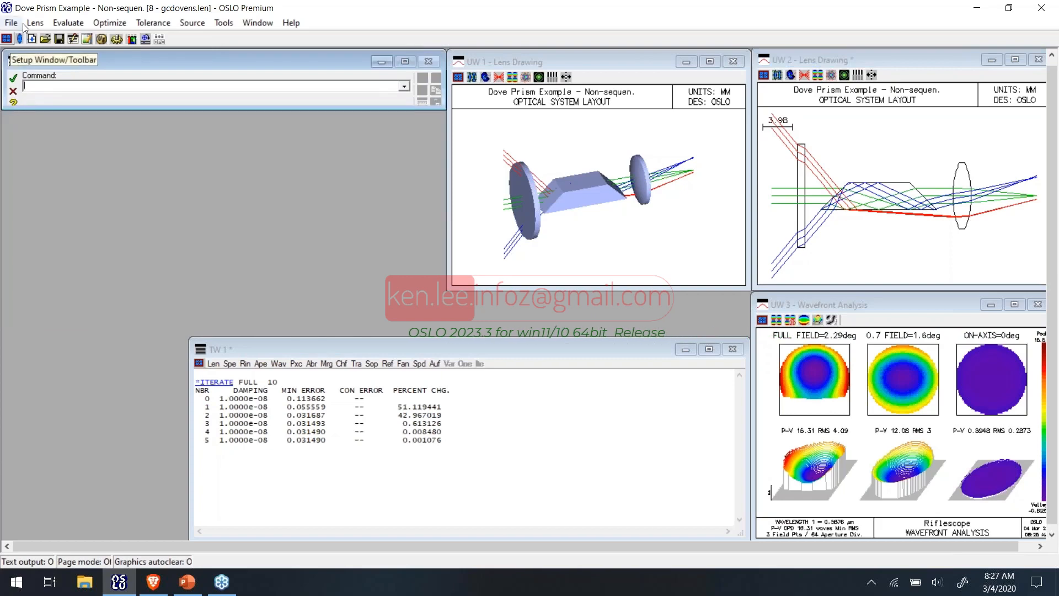
left_click(45, 39)
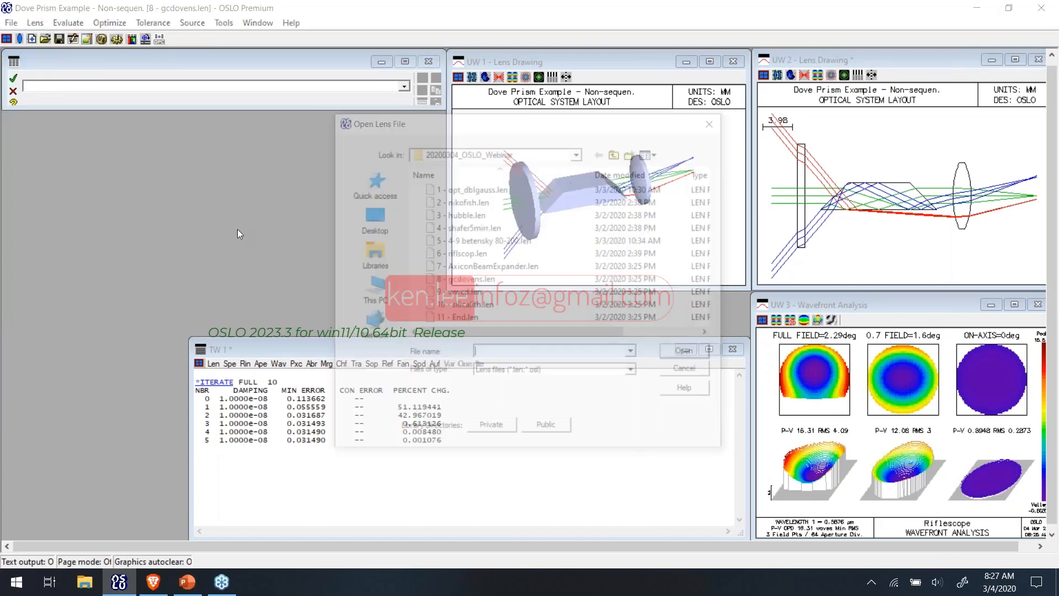
left_click(479, 298)
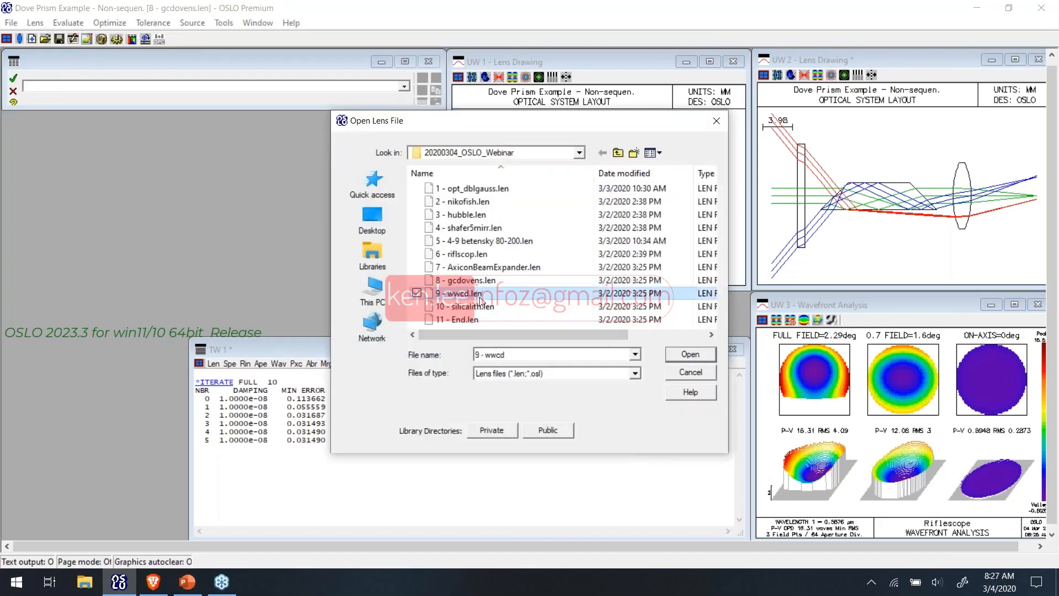
double_click(480, 298)
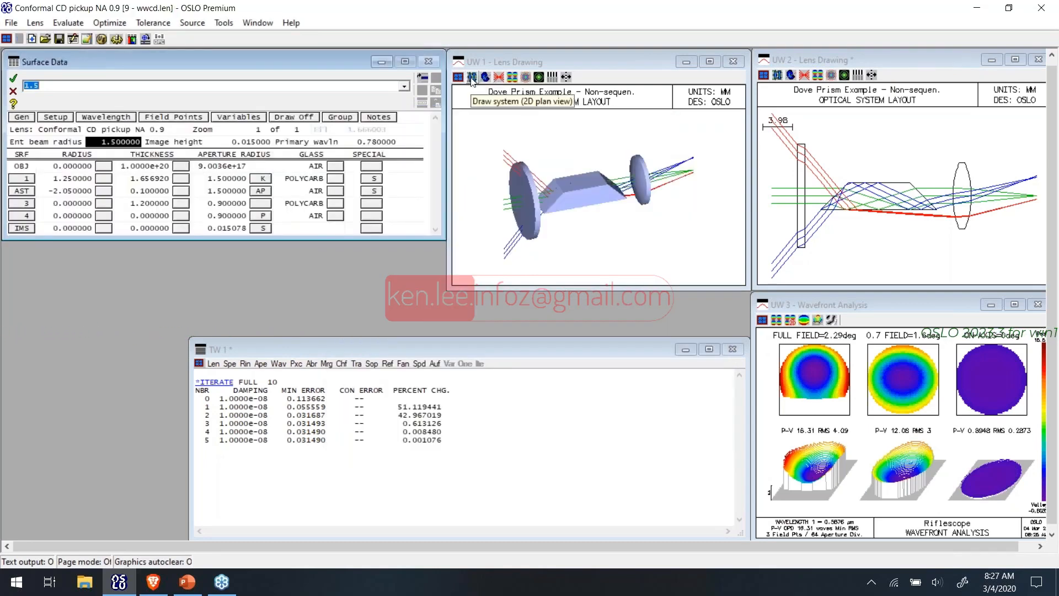
Step: Plot the CD pickup lens as a plan view in UW 1, a ray analysis report in UW 2 and wavefront maps in UW 3
left_click(472, 78)
left_click(477, 94)
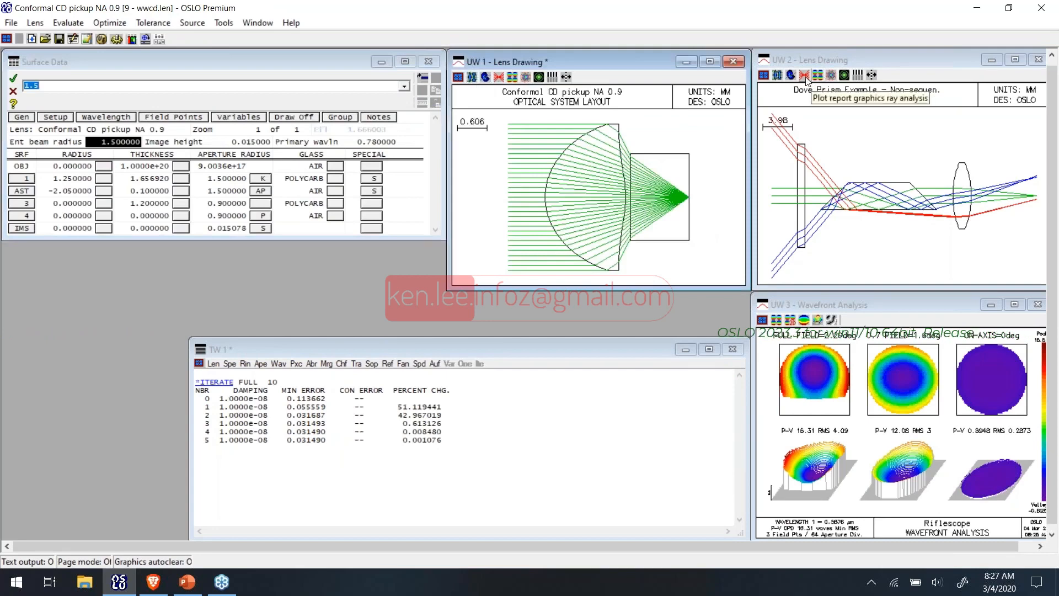
left_click(806, 76)
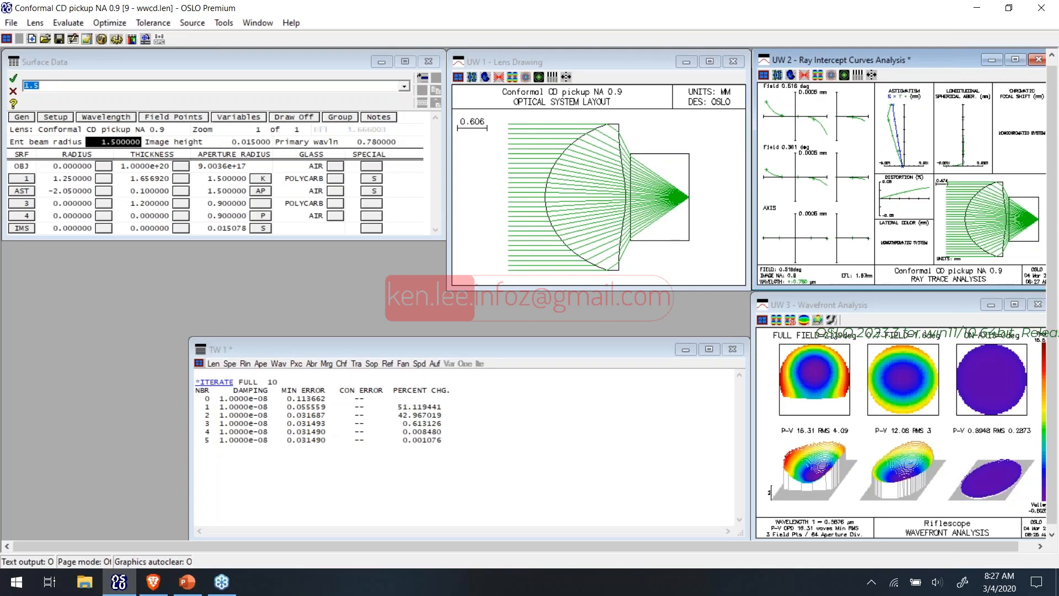
left_click(833, 364)
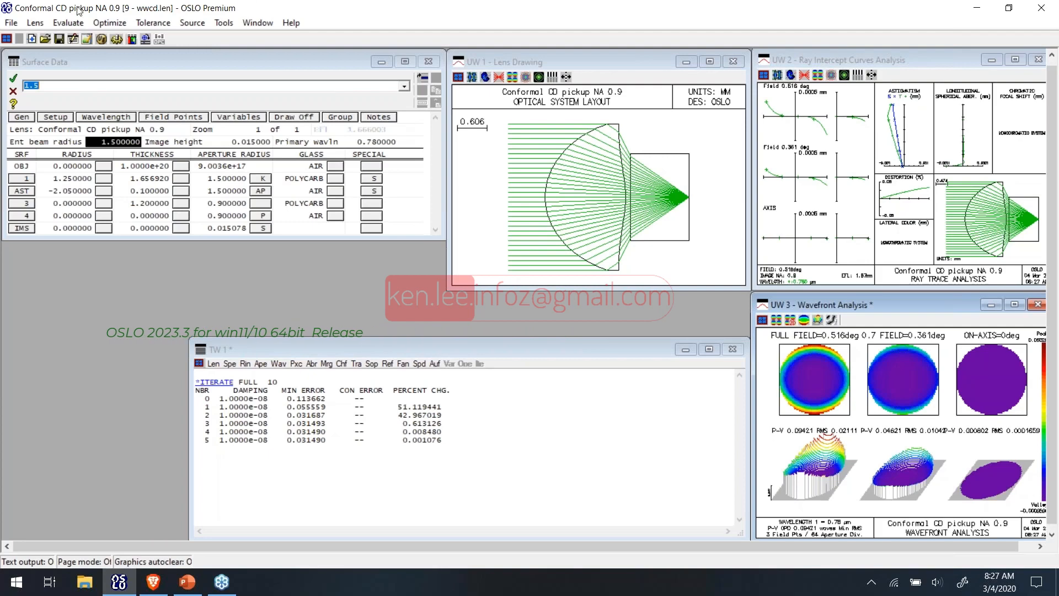
Step: Open the lithographic lens file 10 - silicalith.len and update all graphics windows with the uda command
left_click(45, 43)
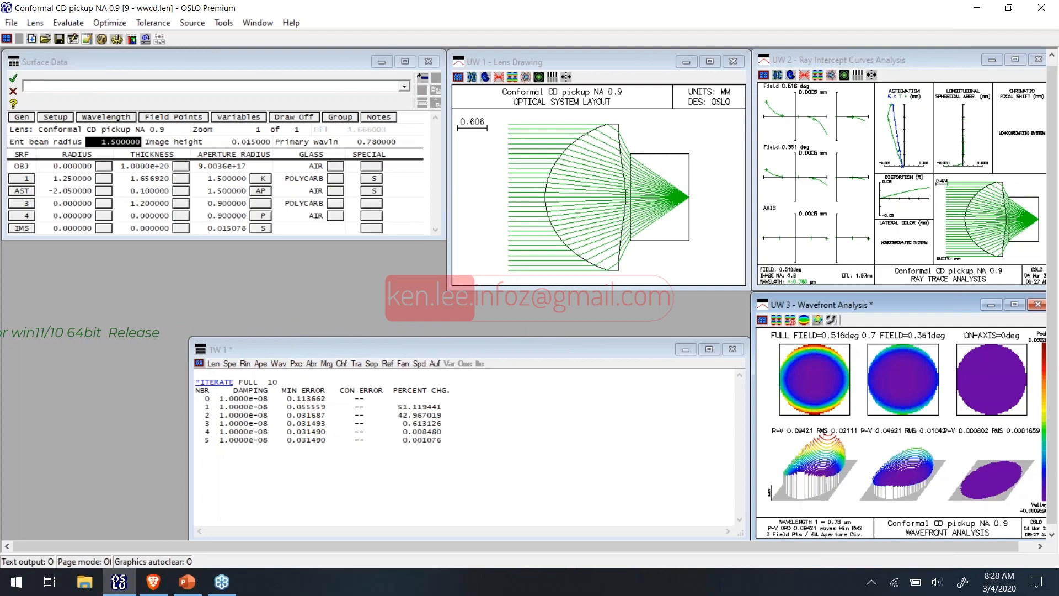
left_click(457, 309)
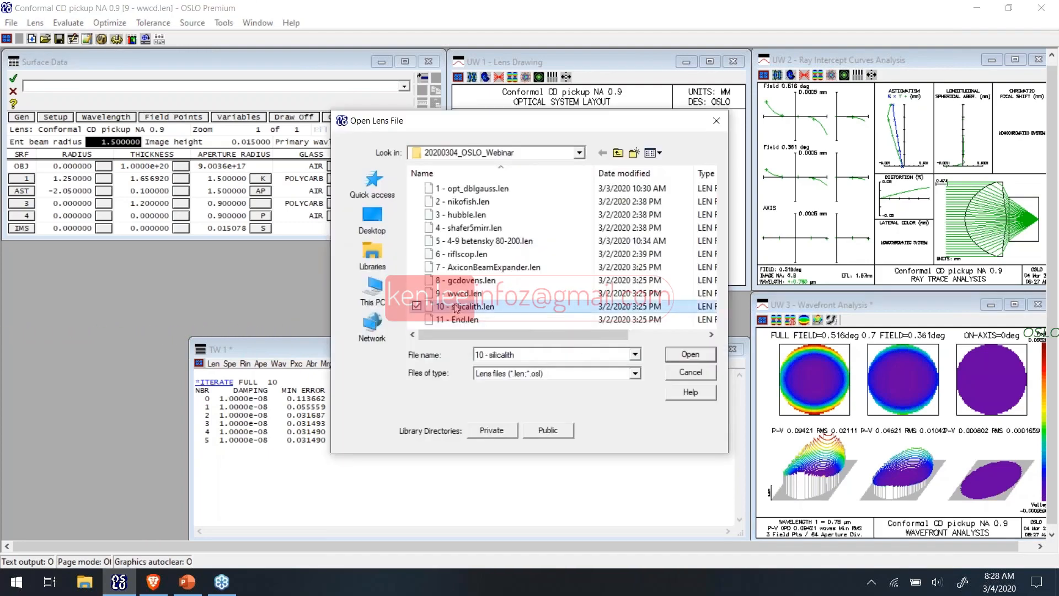
double_click(457, 308)
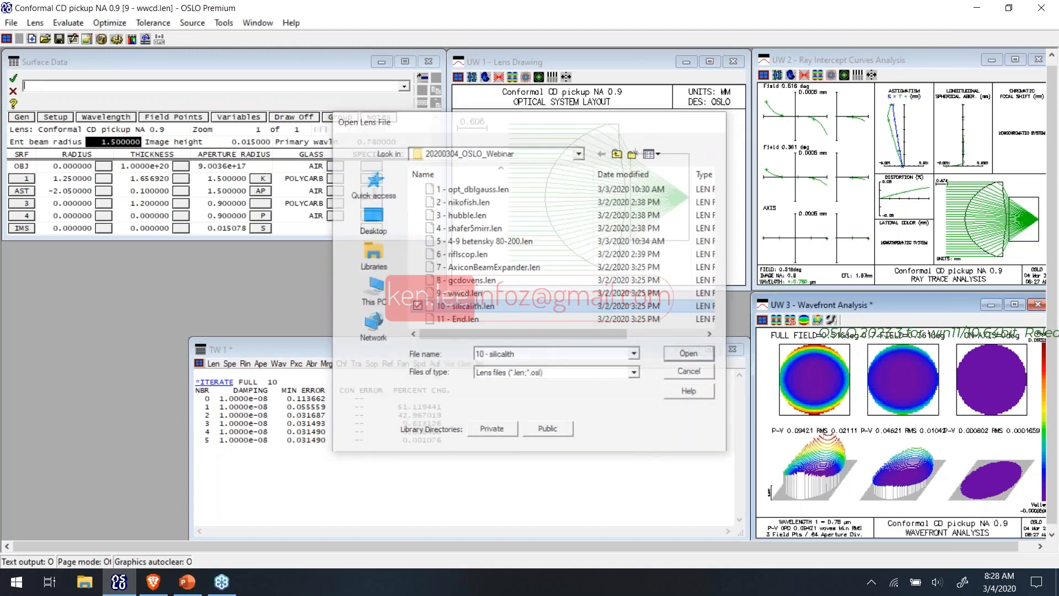
type("uda")
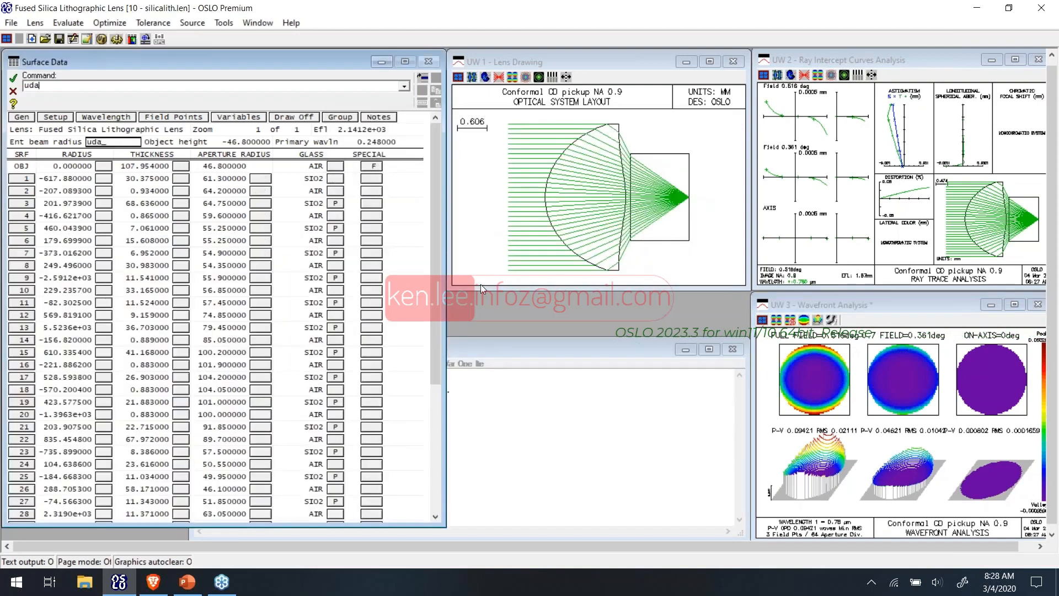
key("Return")
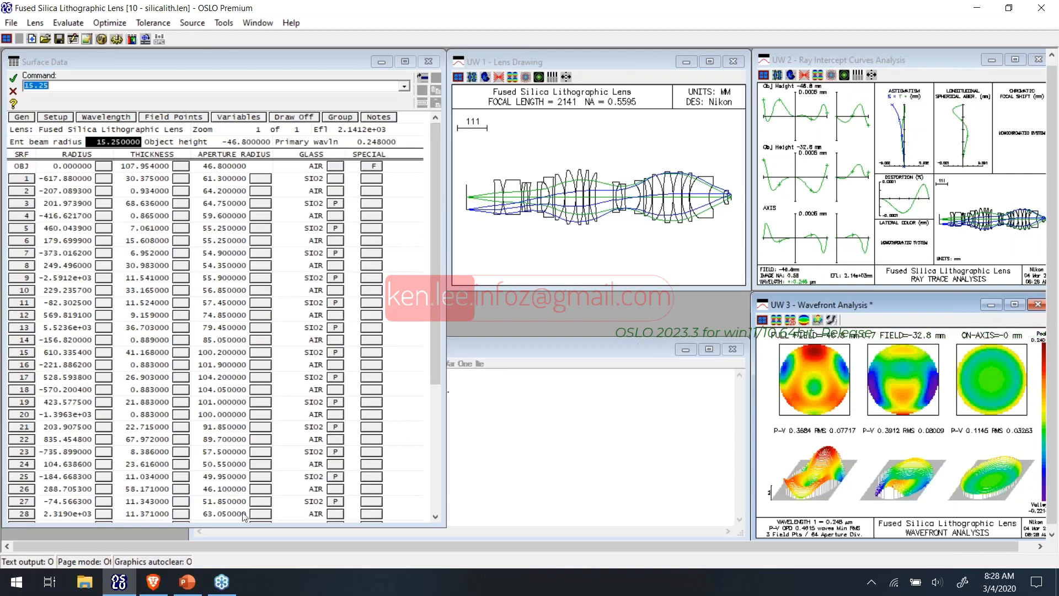
Step: Switch to the PowerPoint slide show and advance to slide 4
left_click(184, 585)
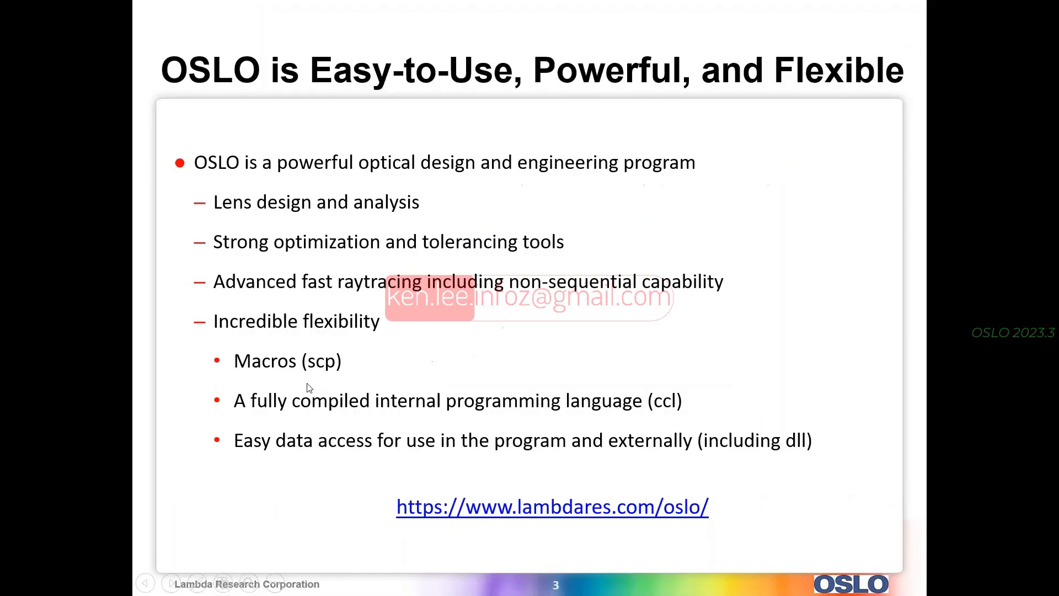
left_click(307, 384)
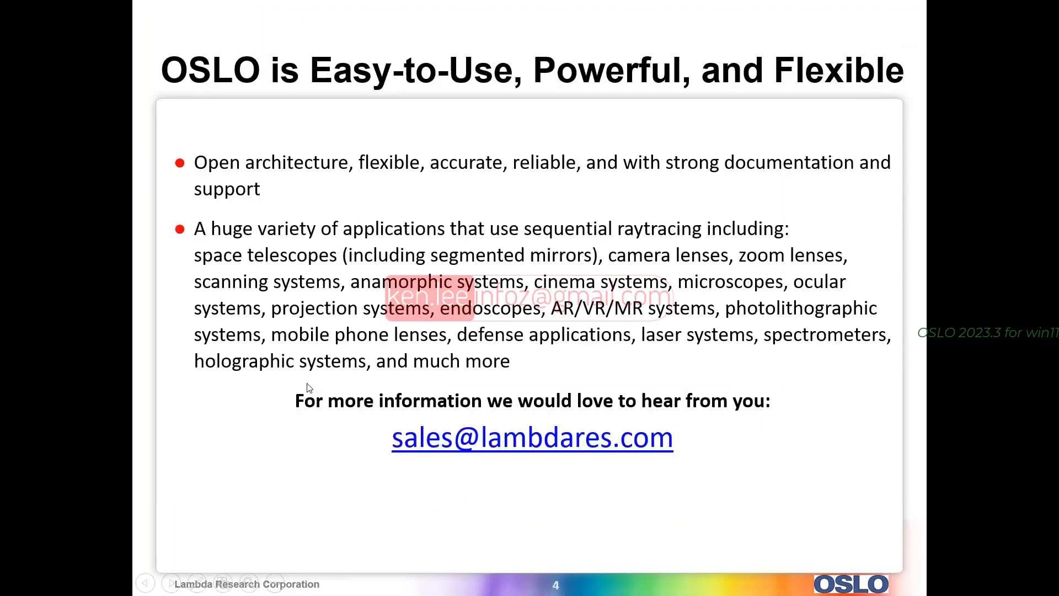